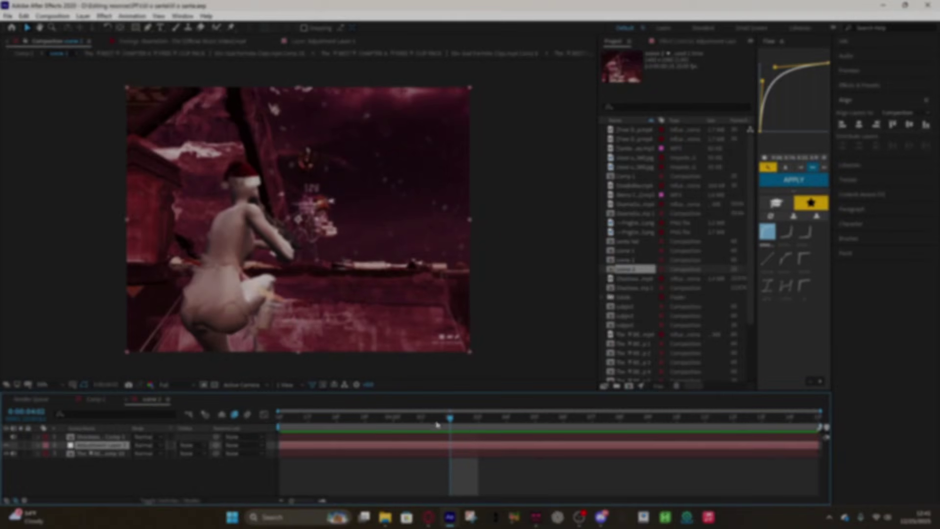
- Preview the finished shockwave distortion in scene 2 and display the effect settings of Adjustment Layer 3
{"action": "left_click_drag", "start_coordinate": [453, 424], "coordinate": [279, 424]}
{"action": "key", "text": "space"}
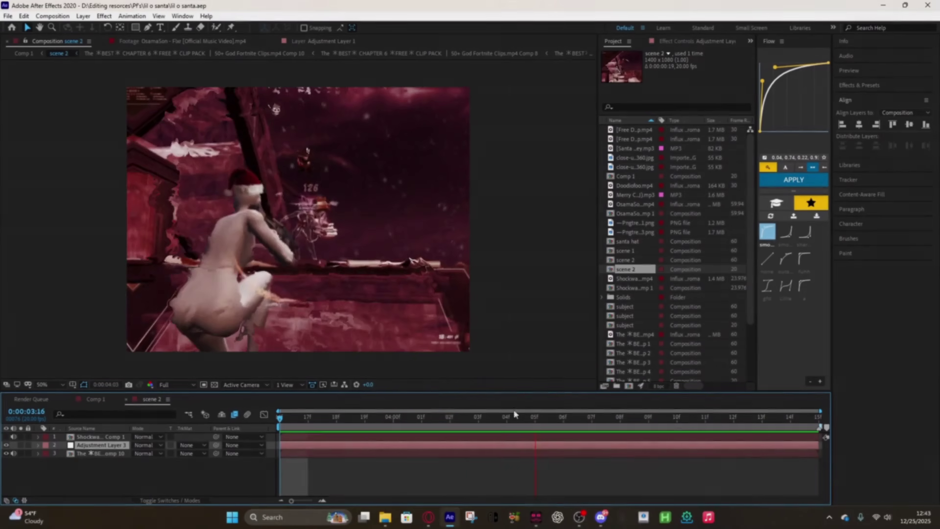
{"action": "key", "text": "space"}
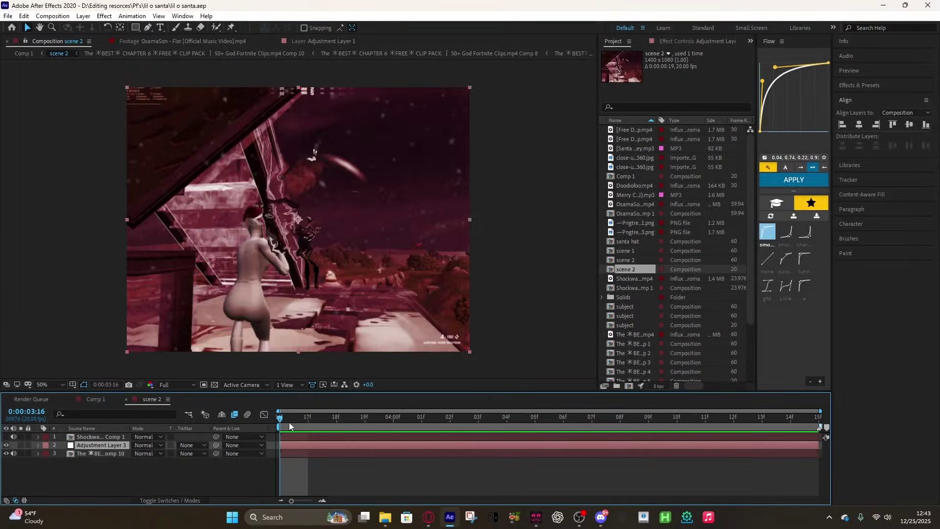
{"action": "left_click_drag", "start_coordinate": [282, 419], "coordinate": [424, 443]}
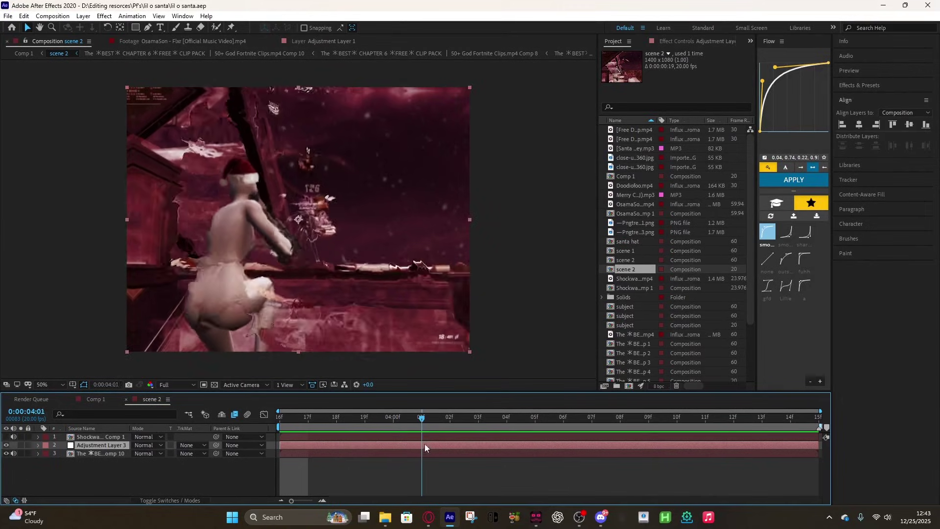
{"action": "key", "text": "space"}
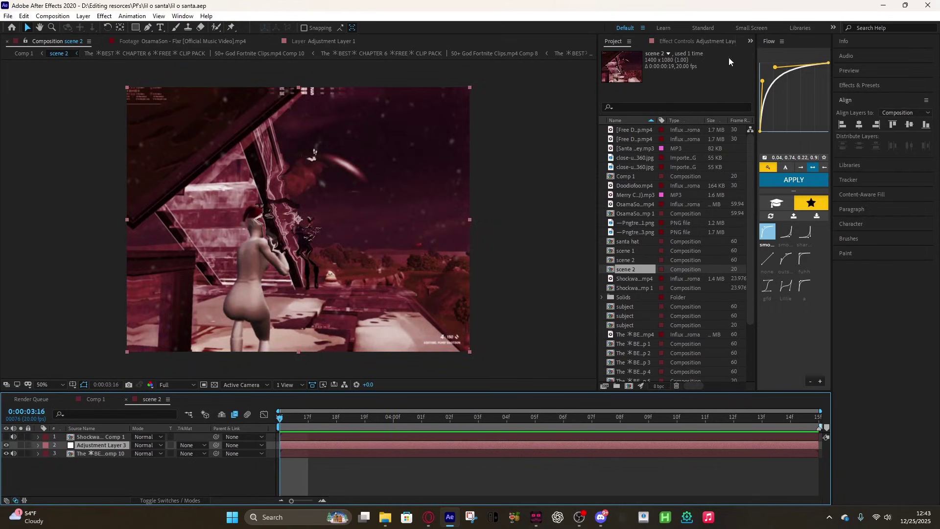
{"action": "left_click", "coordinate": [695, 41]}
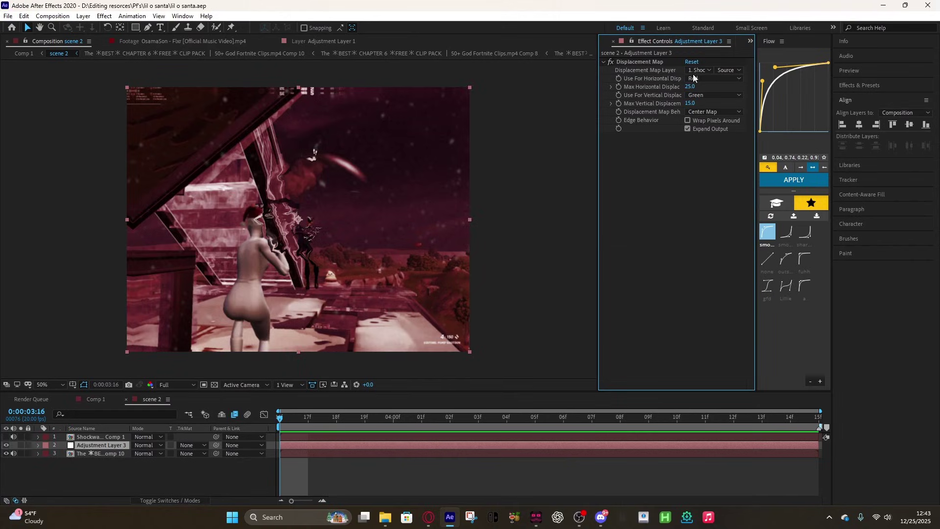
- Delete Adjustment Layer 3 and the Shockwave comp layer from the scene 2 timeline
{"action": "left_click", "coordinate": [343, 444]}
{"action": "key", "text": "Delete"}
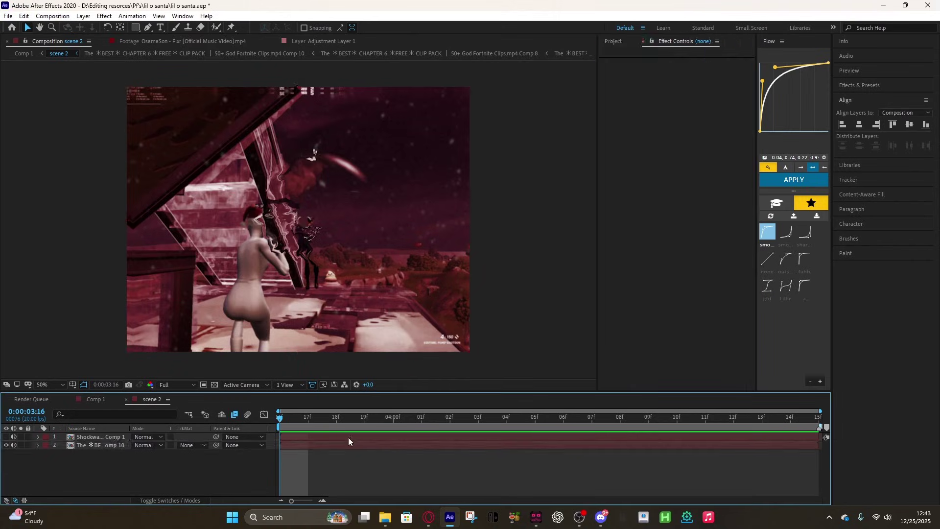
{"action": "left_click", "coordinate": [348, 436]}
{"action": "key", "text": "Delete"}
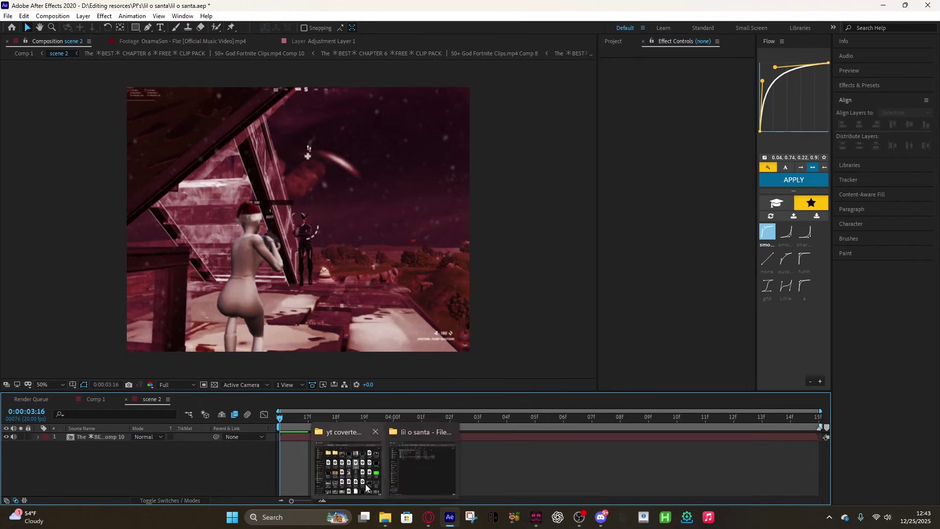
- Search the overlays folder in Editing resorces for "shock" and add the Shockwave 1 clip as the uppermost layer of scene 2
{"action": "left_click", "coordinate": [348, 470]}
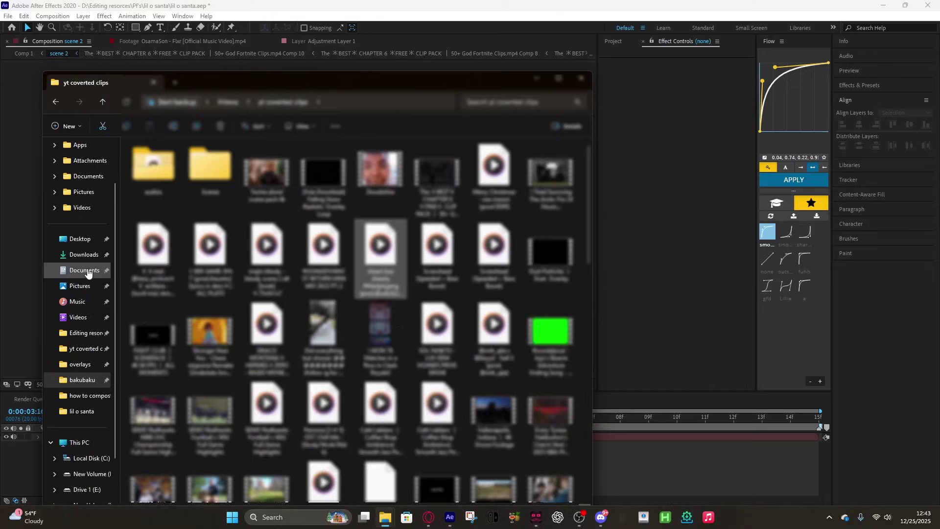
{"action": "left_click", "coordinate": [84, 337]}
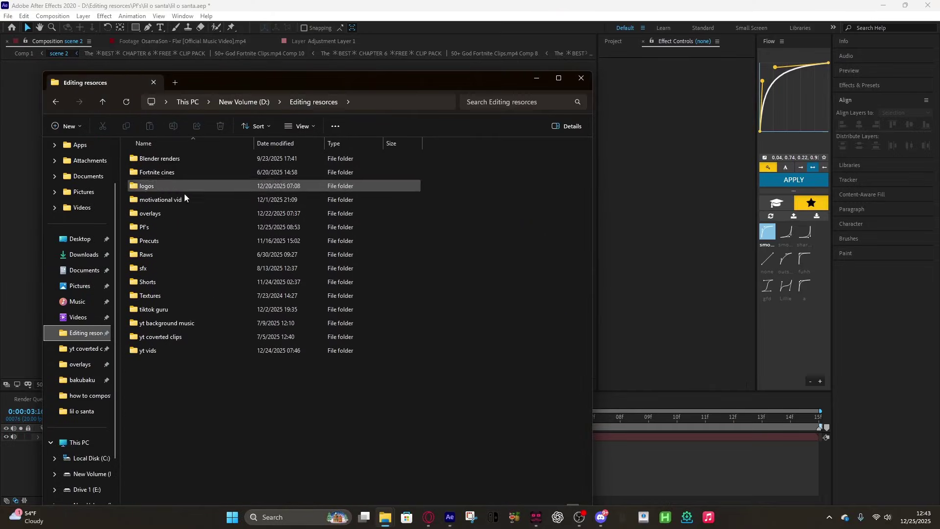
{"action": "double_click", "coordinate": [184, 213]}
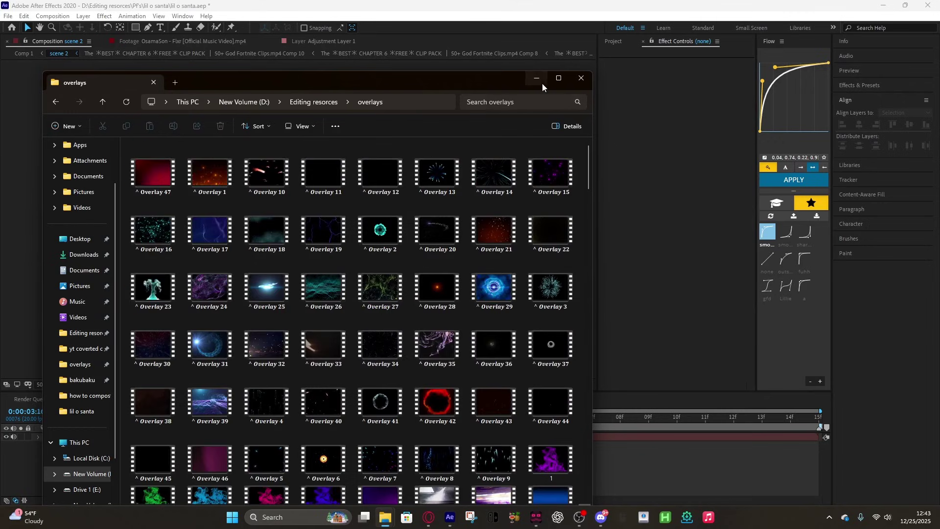
{"action": "left_click", "coordinate": [521, 103]}
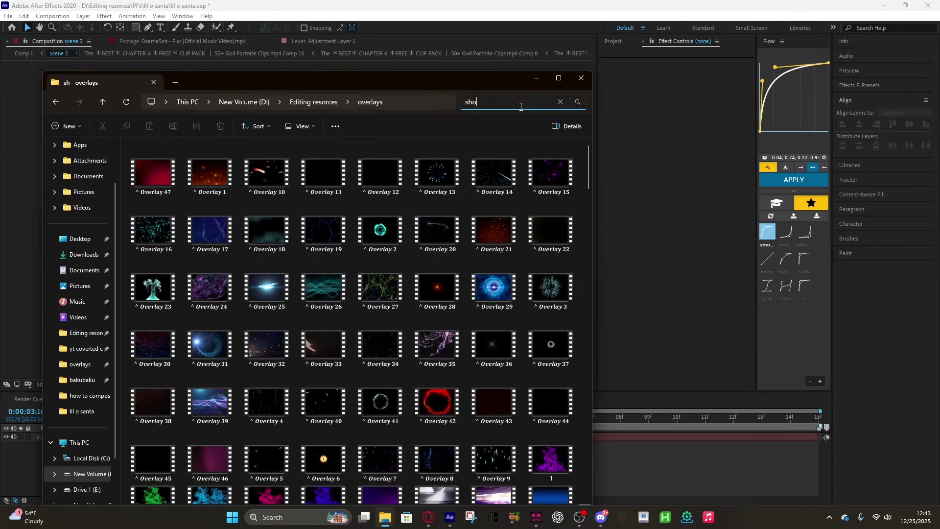
{"action": "key", "text": "Return"}
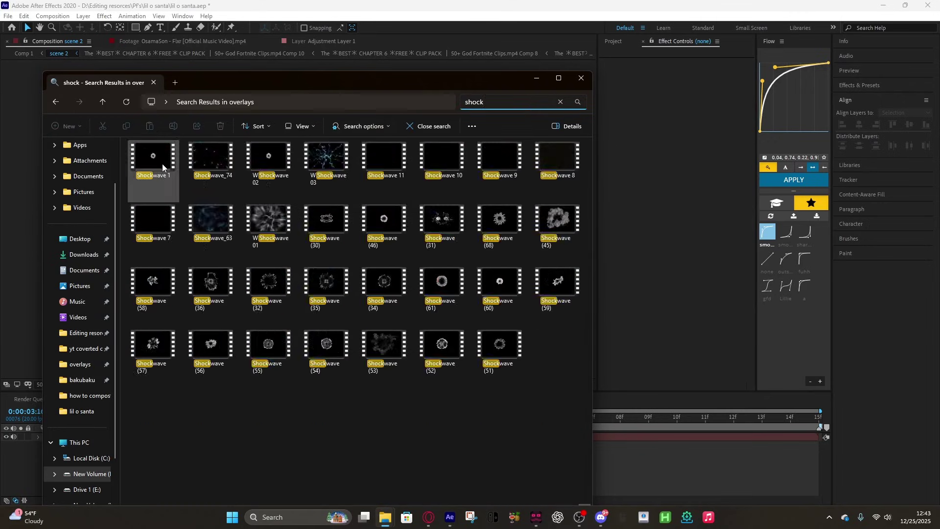
{"action": "left_click_drag", "start_coordinate": [163, 167], "coordinate": [677, 466]}
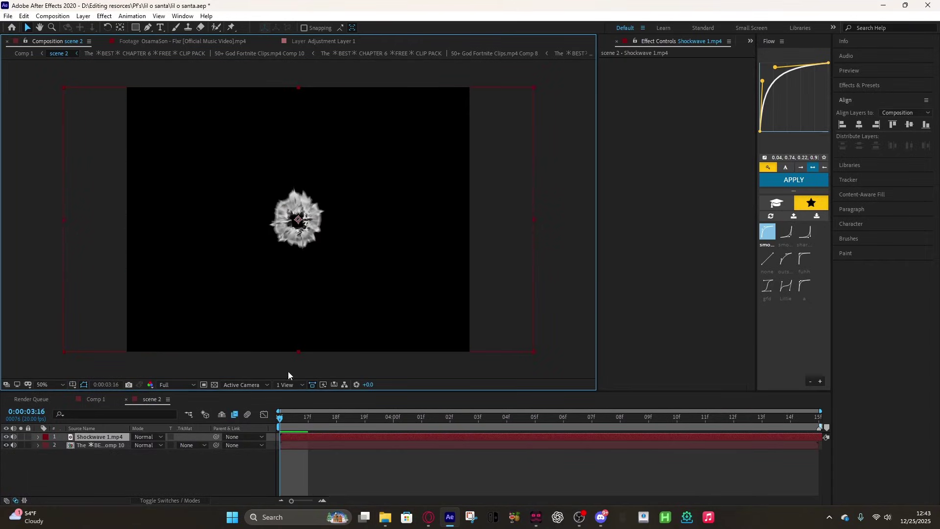
- Preview the shockwave clip over the footage with its opacity lowered to 53%, and restore the opacity to 100%
{"action": "key", "text": "space"}
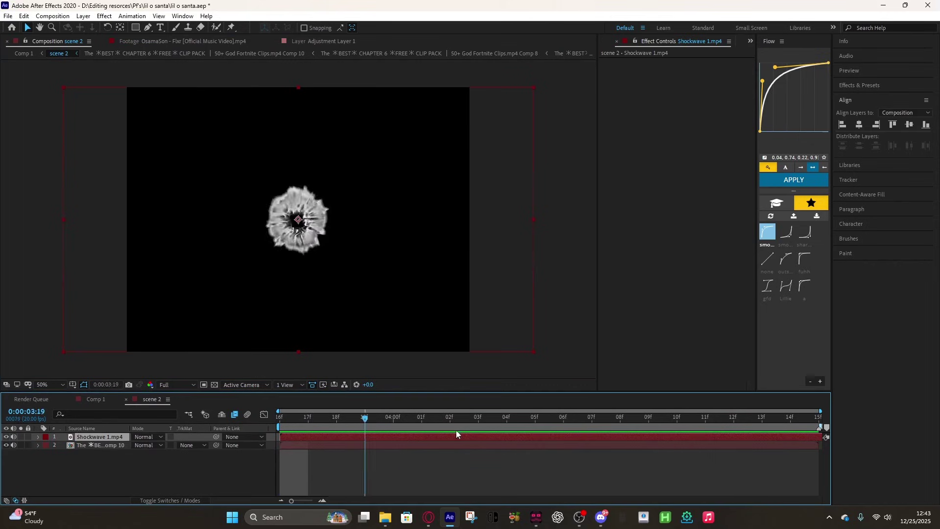
{"action": "key", "text": "space"}
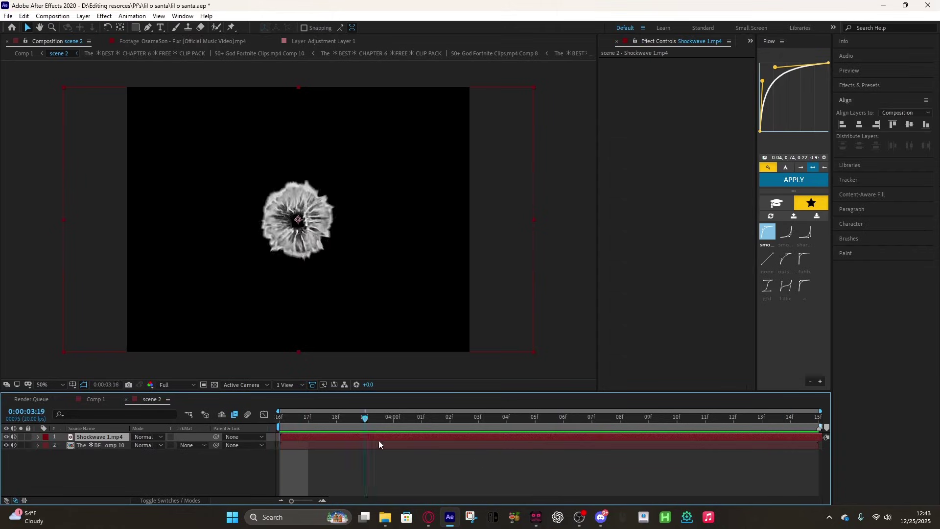
{"action": "key", "text": "t"}
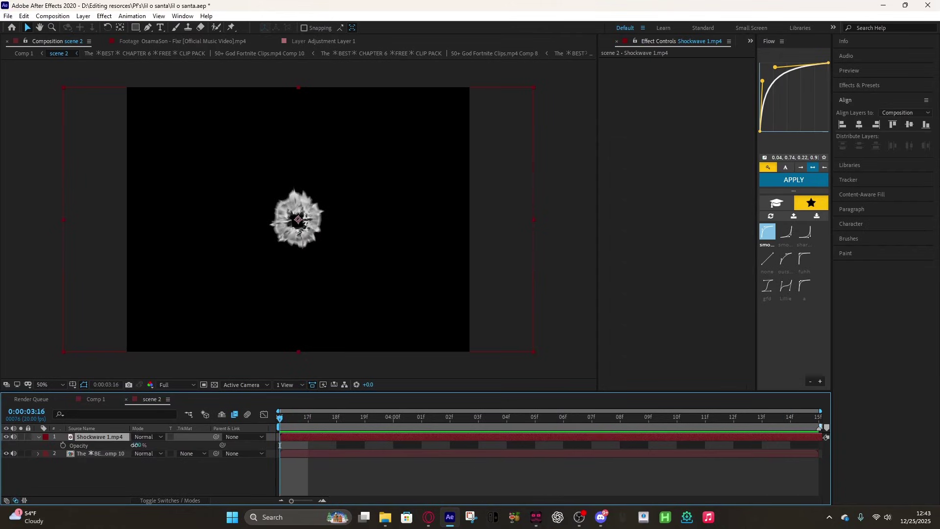
{"action": "left_click_drag", "start_coordinate": [134, 445], "coordinate": [112, 445]}
{"action": "key", "text": "space"}
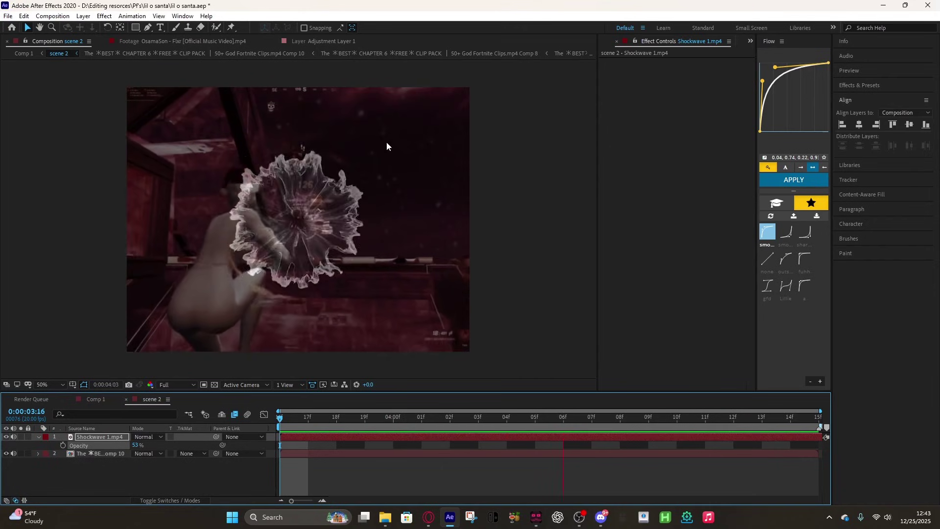
{"action": "key", "text": "space"}
{"action": "left_click_drag", "start_coordinate": [475, 419], "coordinate": [277, 378]}
{"action": "left_click_drag", "start_coordinate": [136, 448], "coordinate": [160, 466]}
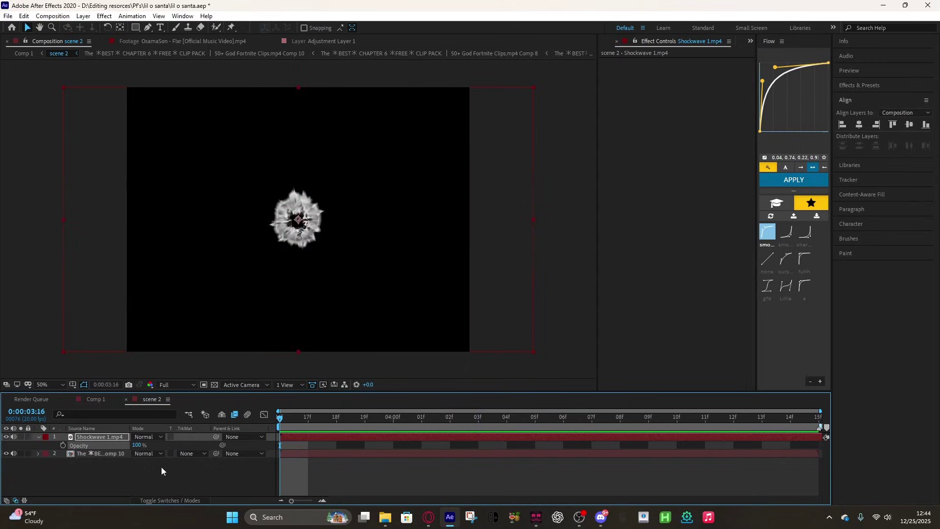
- Enable time remapping on Shockwave 1.mp4 and add a keyframe at 0:00:04:14 with the remap value 0:00:02:08
{"action": "key", "text": "ctrl+alt+t"}
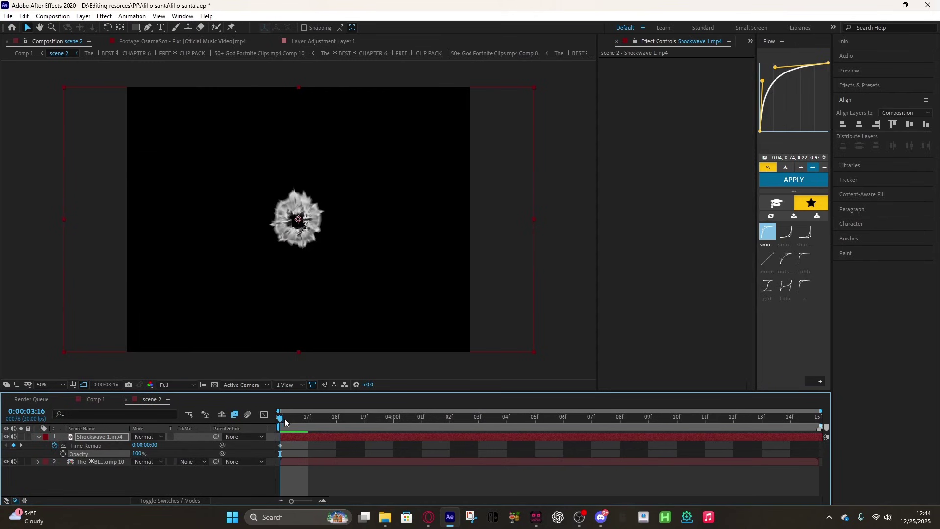
{"action": "left_click_drag", "start_coordinate": [284, 418], "coordinate": [790, 418]}
{"action": "left_click", "coordinate": [13, 444]}
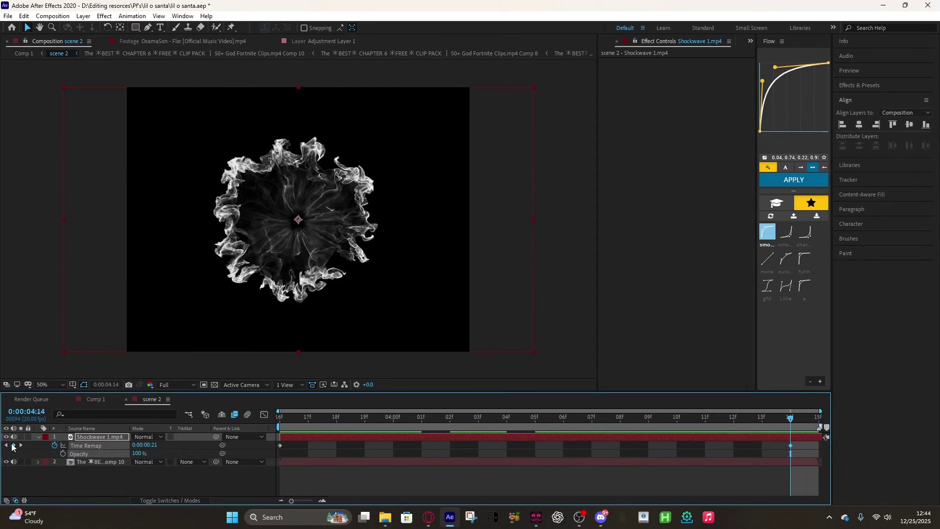
{"action": "left_click_drag", "start_coordinate": [143, 445], "coordinate": [153, 445]}
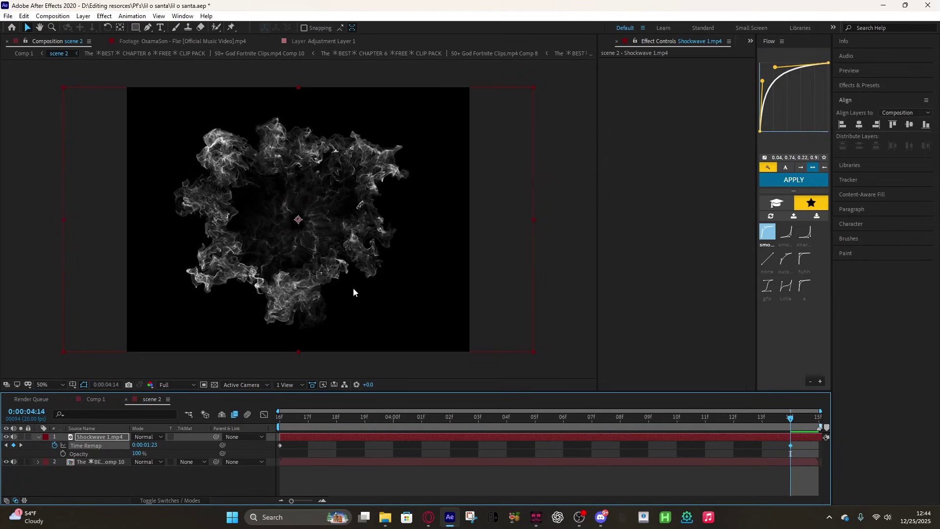
{"action": "left_click_drag", "start_coordinate": [153, 445], "coordinate": [222, 449]}
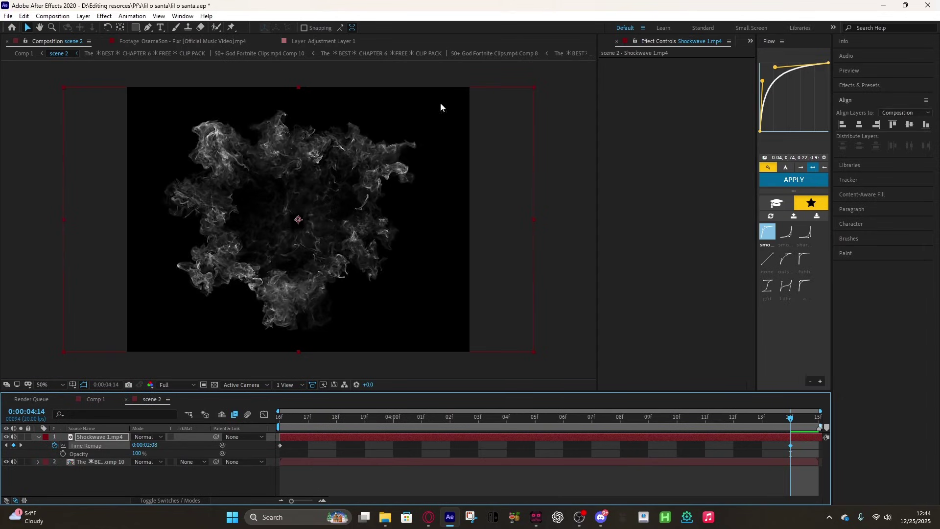
{"action": "left_click", "coordinate": [813, 443]}
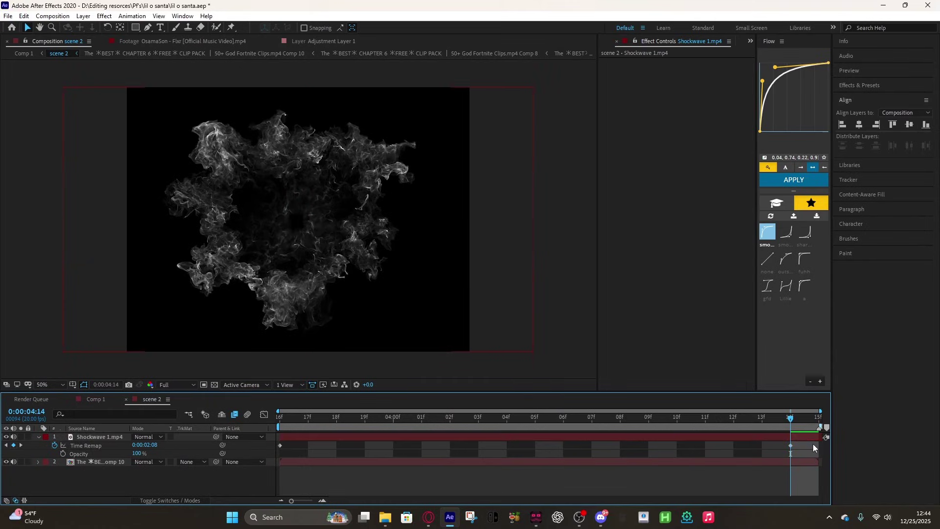
- Apply the loaded Flow easing curve to both visible Time Remap keyframes of the shockwave layer and preview the speed
{"action": "left_click", "coordinate": [161, 498]}
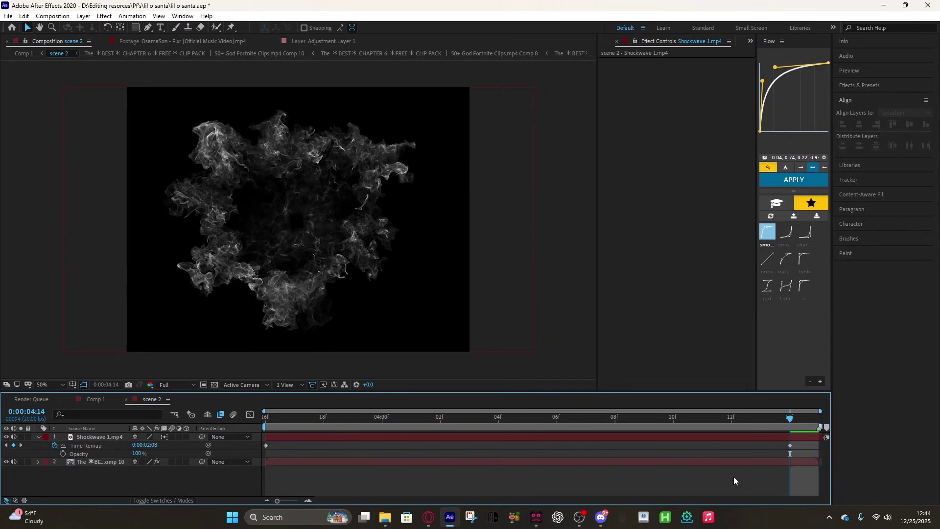
{"action": "left_click_drag", "start_coordinate": [808, 447], "coordinate": [167, 440]}
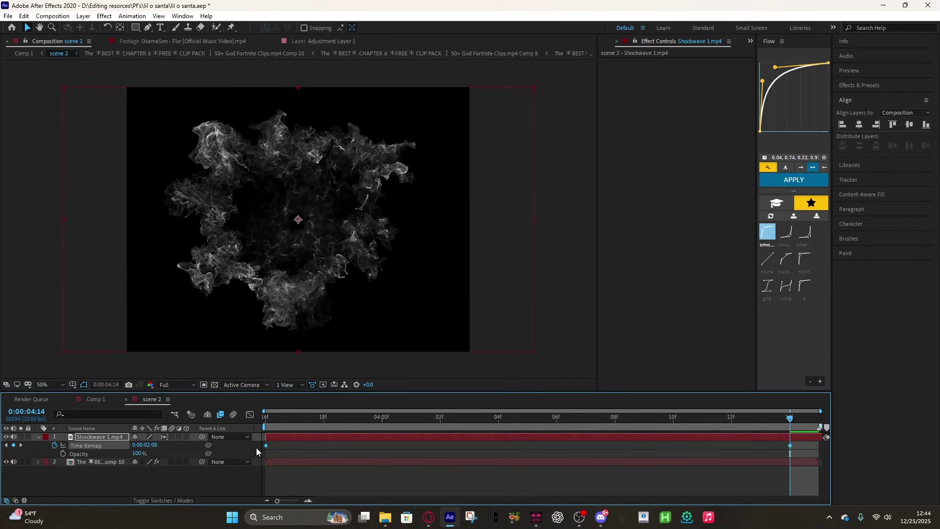
{"action": "left_click", "coordinate": [788, 182]}
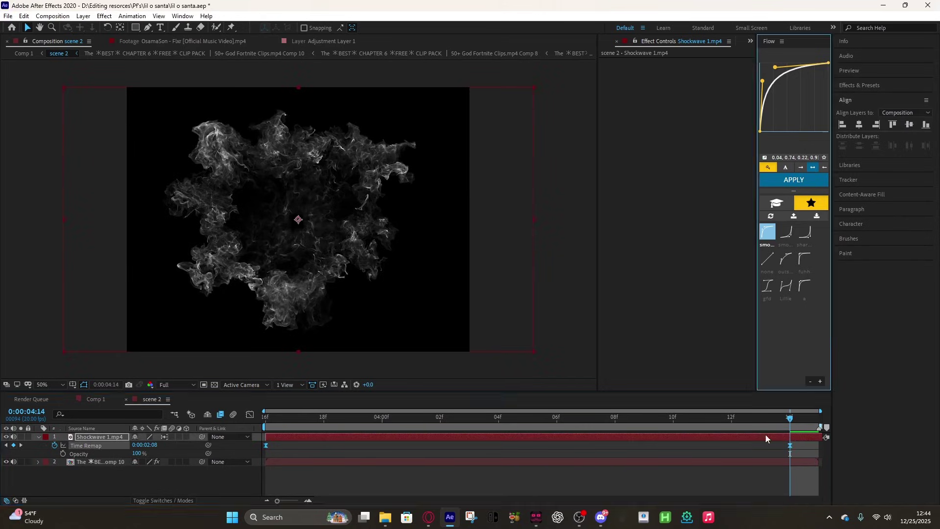
{"action": "left_click", "coordinate": [793, 423]}
{"action": "key", "text": "space"}
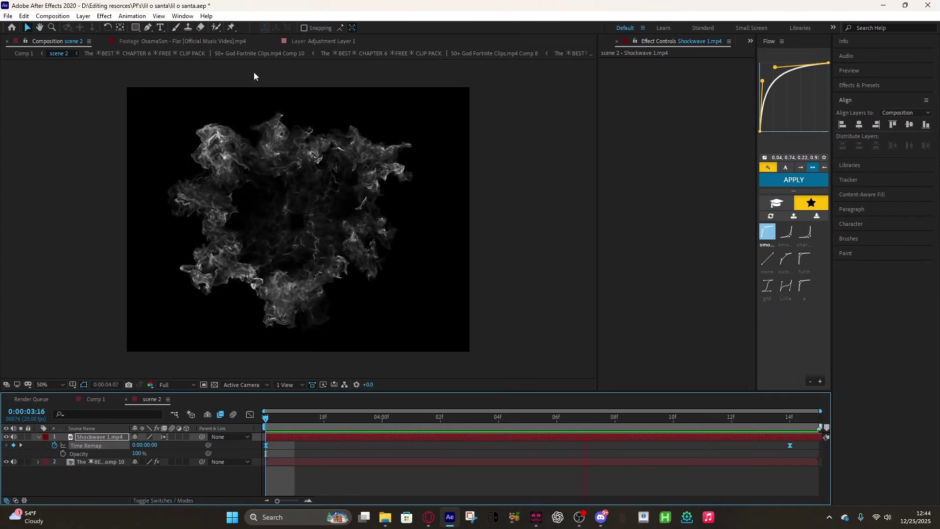
- Lower the Shockwave 1.mp4 layer's opacity to 46% and shift it slightly up and right to centre on the enemy
{"action": "left_click", "coordinate": [124, 437]}
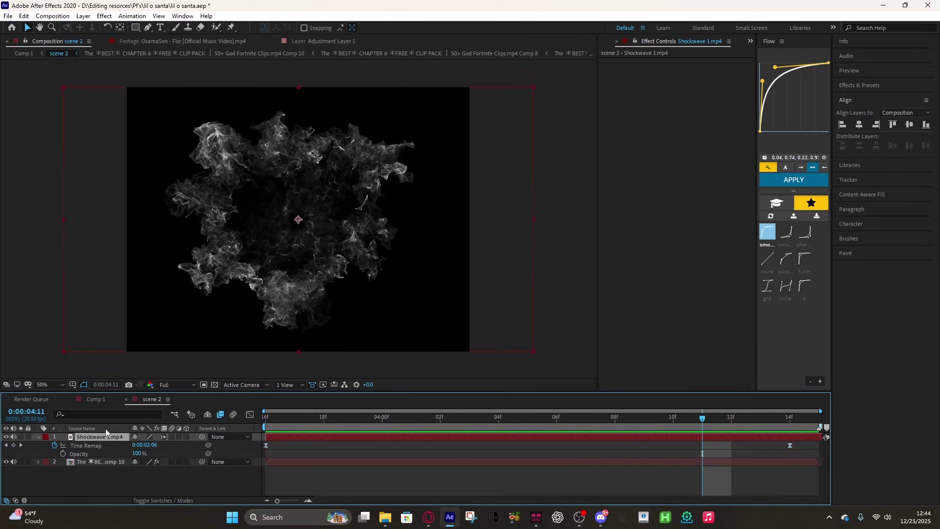
{"action": "key", "text": "t"}
{"action": "left_click_drag", "start_coordinate": [137, 446], "coordinate": [113, 446]}
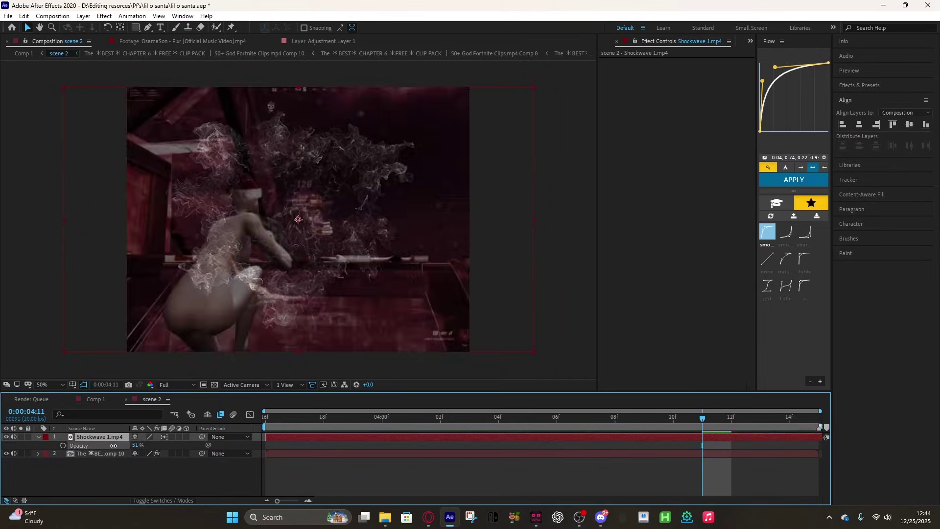
{"action": "left_click", "coordinate": [325, 174]}
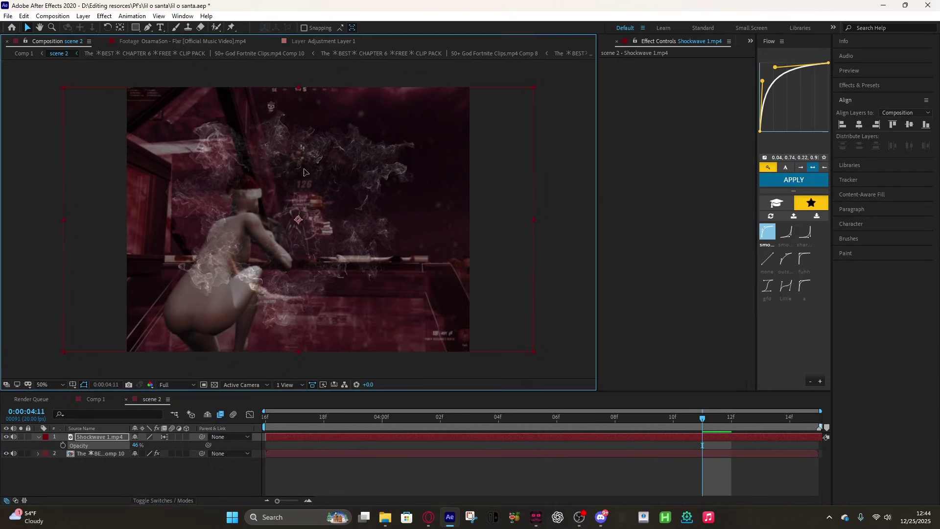
{"action": "left_click_drag", "start_coordinate": [425, 160], "coordinate": [308, 163]}
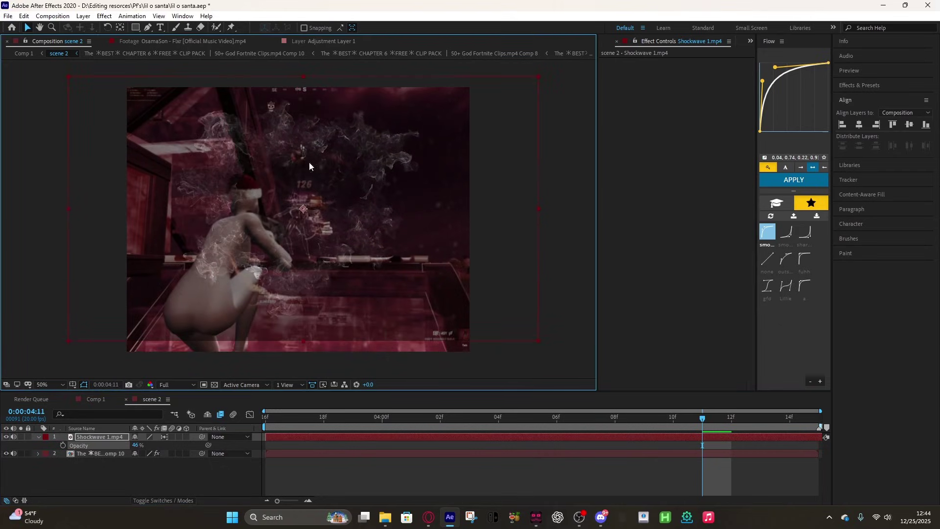
- Preview the repositioned shockwave over the gameplay and set the Shockwave 1.mp4 layer's scale to 116%
{"action": "key", "text": "space"}
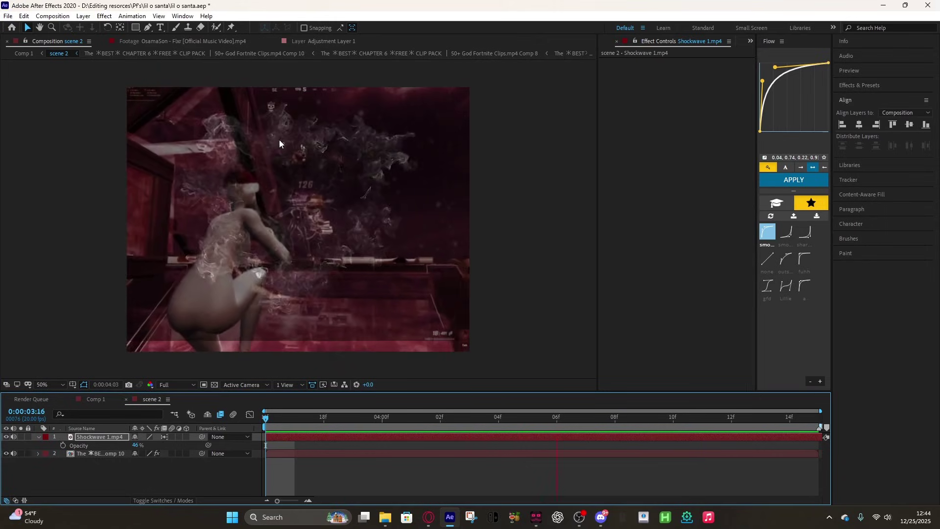
{"action": "key", "text": "space"}
{"action": "key", "text": "space"}
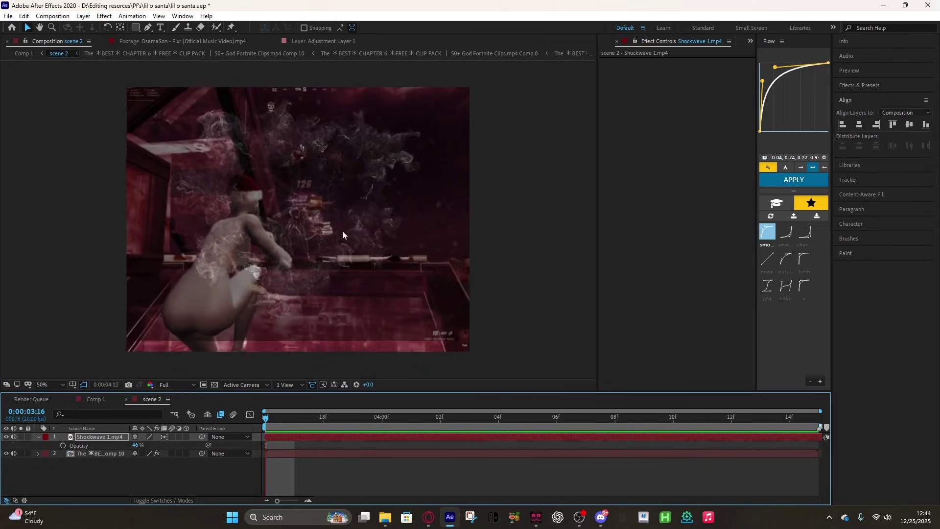
{"action": "key", "text": "space"}
{"action": "left_click", "coordinate": [352, 437]}
{"action": "key", "text": "s"}
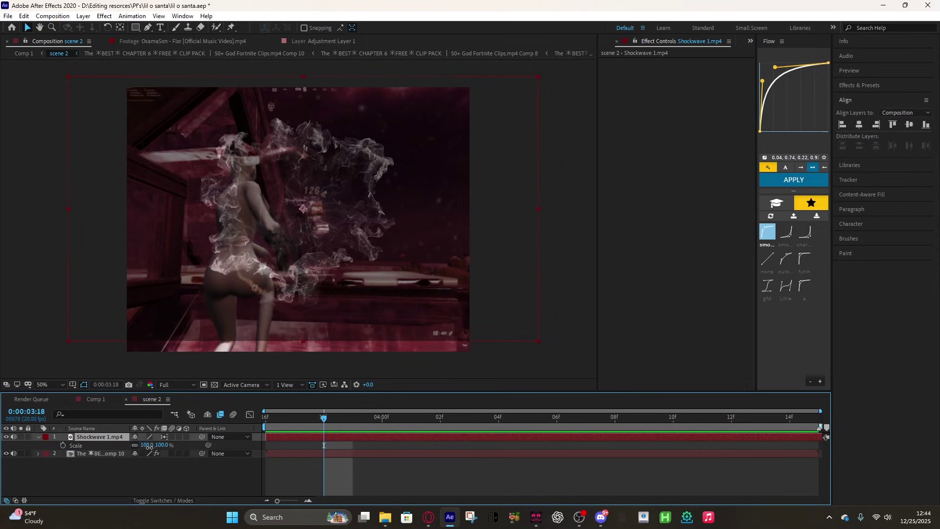
{"action": "left_click_drag", "start_coordinate": [149, 446], "coordinate": [157, 446]}
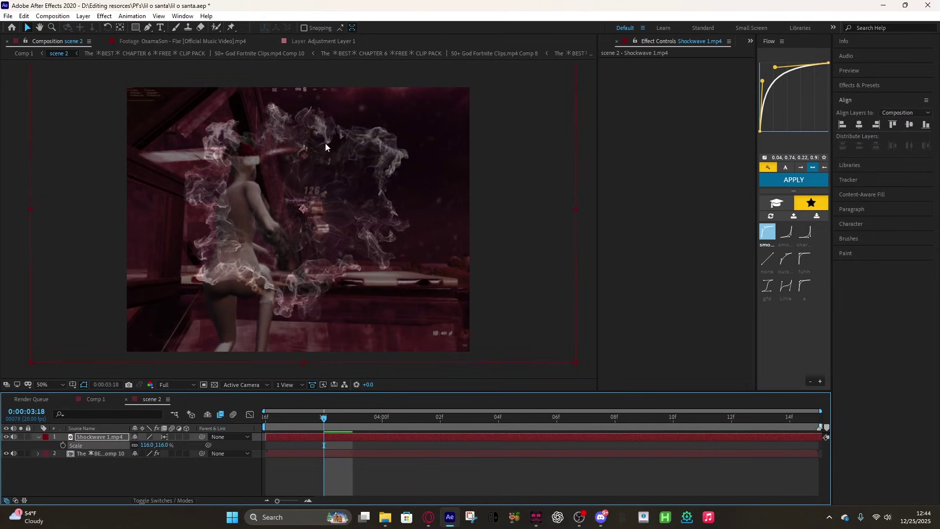
- Nudge the Shockwave 1.mp4 layer slightly down and right in the composition and preview it over the gameplay
{"action": "left_click_drag", "start_coordinate": [326, 146], "coordinate": [330, 150]}
{"action": "left_click", "coordinate": [332, 423]}
{"action": "key", "text": "space"}
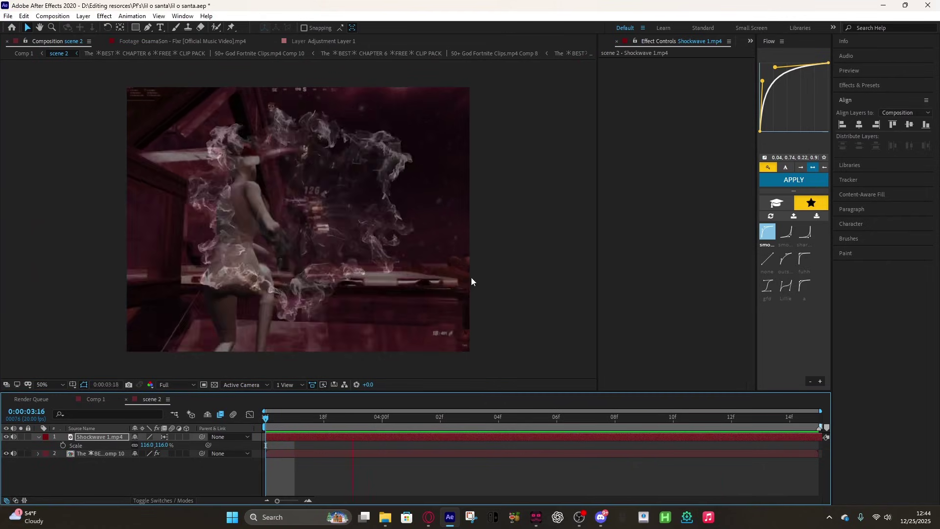
{"action": "key", "text": "space"}
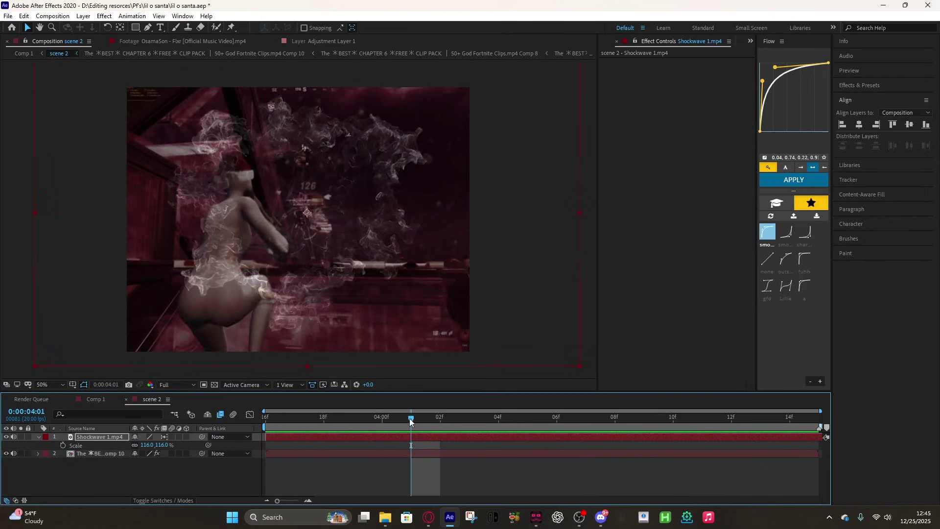
{"action": "key", "text": "space"}
- Set the Shockwave 1.mp4 layer's opacity to 100% and hide the layer
{"action": "key", "text": "t"}
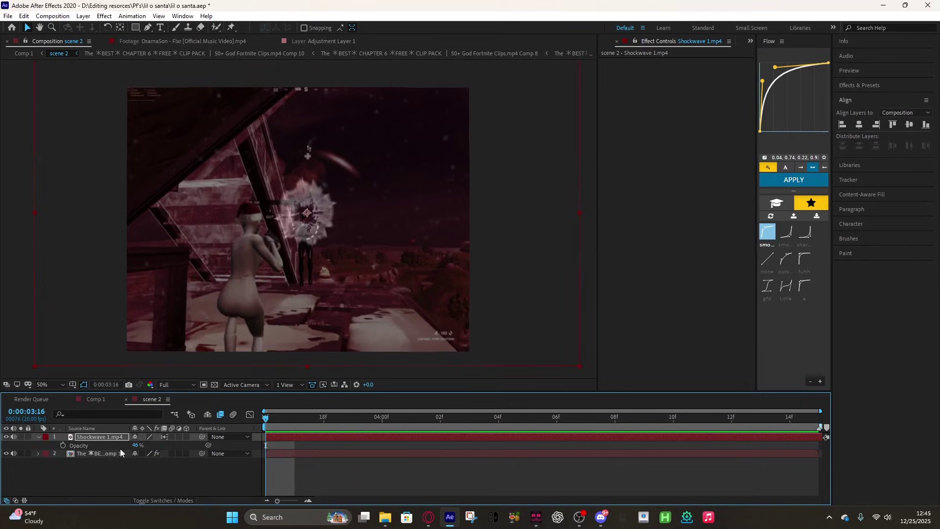
{"action": "left_click_drag", "start_coordinate": [132, 449], "coordinate": [801, 486]}
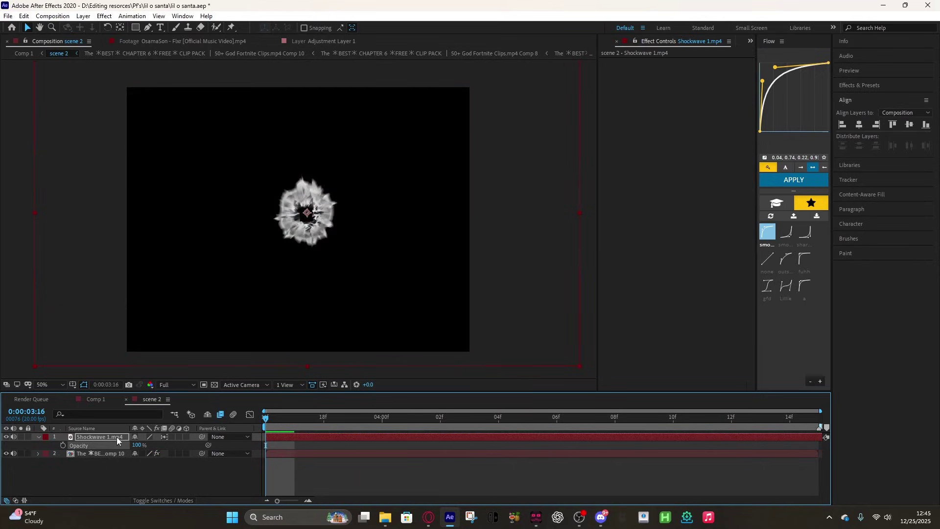
{"action": "key", "text": "t"}
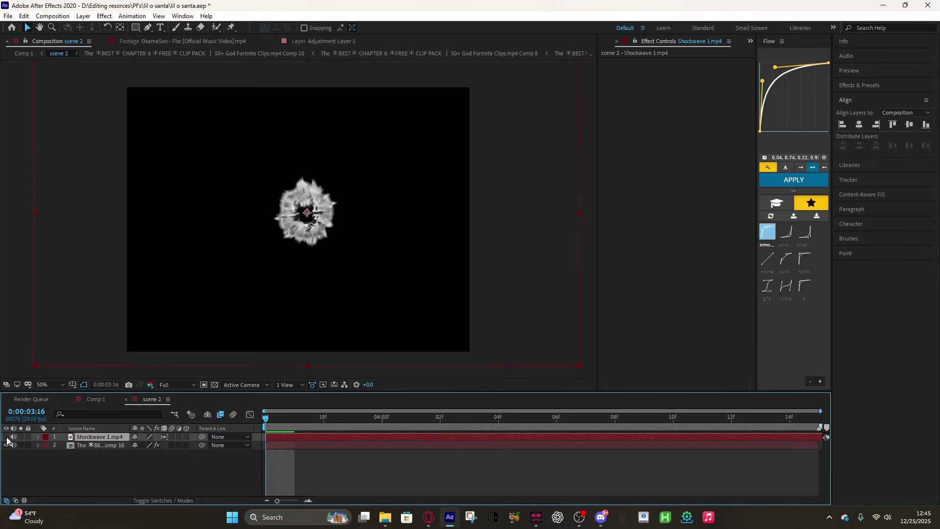
{"action": "left_click", "coordinate": [6, 444]}
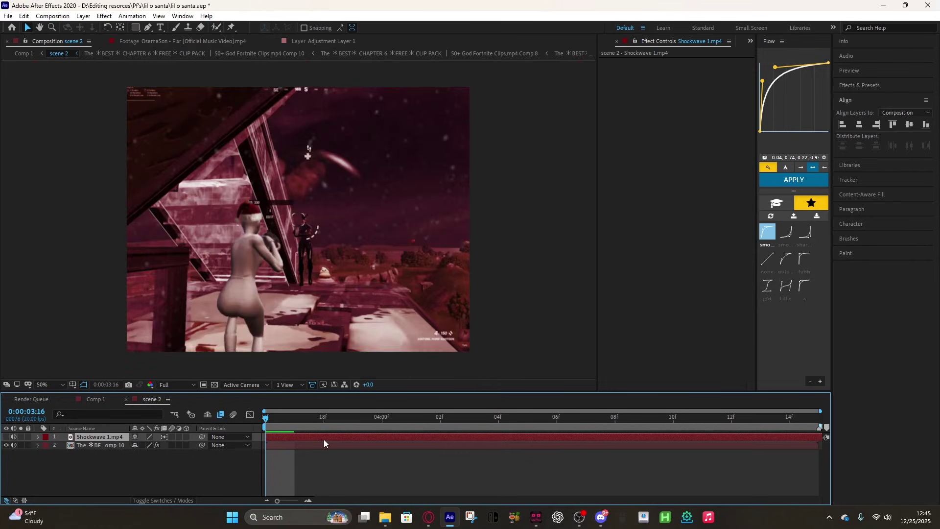
- Pre-compose the Shockwave 1.mp4 layer as "shockwave", moving all attributes into the new composition
{"action": "key", "text": "ctrl+shift+c"}
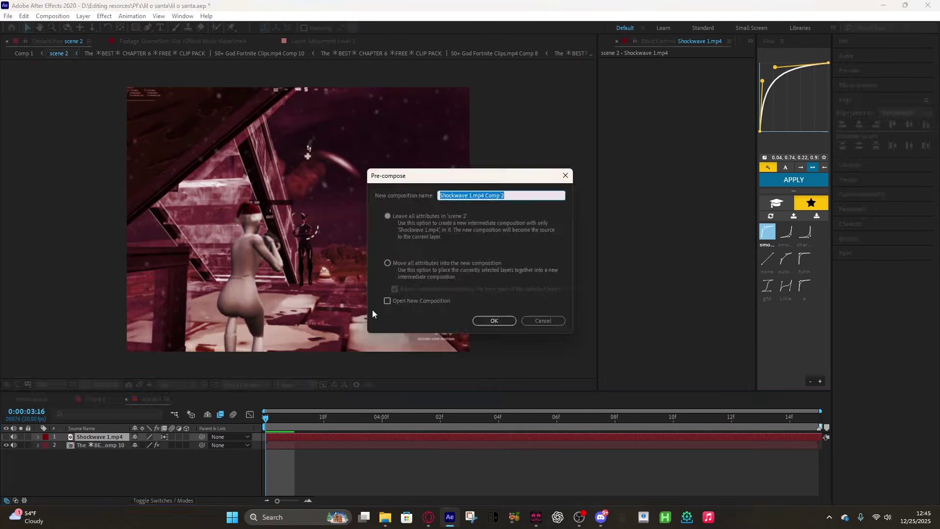
{"action": "left_click", "coordinate": [387, 263]}
{"action": "left_click", "coordinate": [522, 194]}
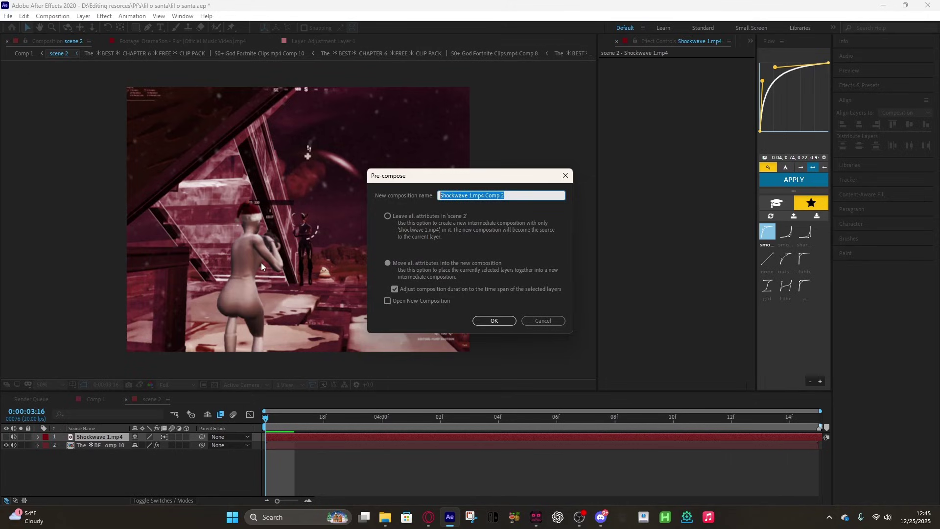
{"action": "type", "text": "shockwave"}
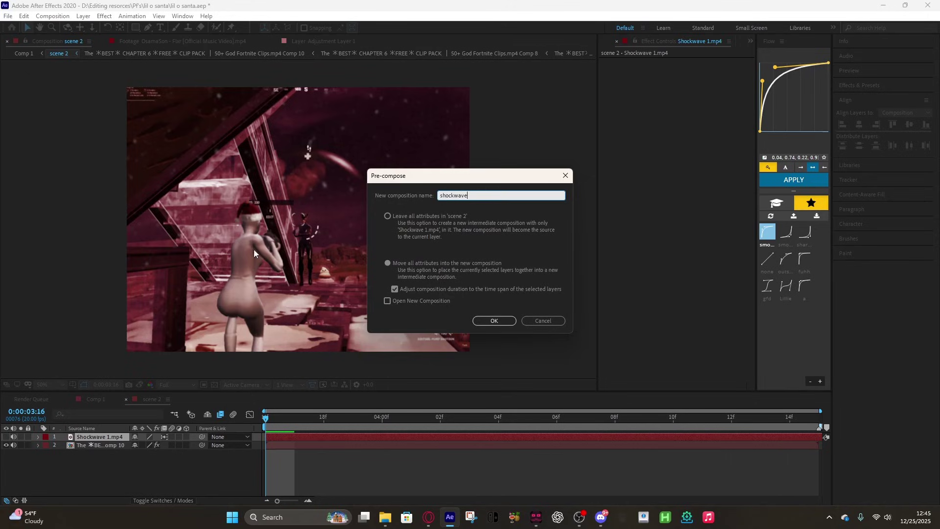
{"action": "left_click", "coordinate": [493, 320]}
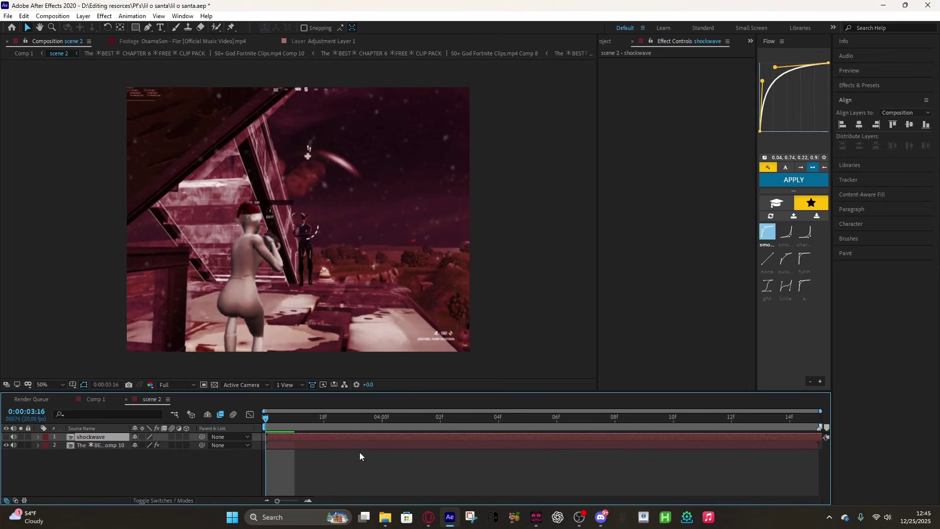
{"action": "left_click", "coordinate": [338, 444]}
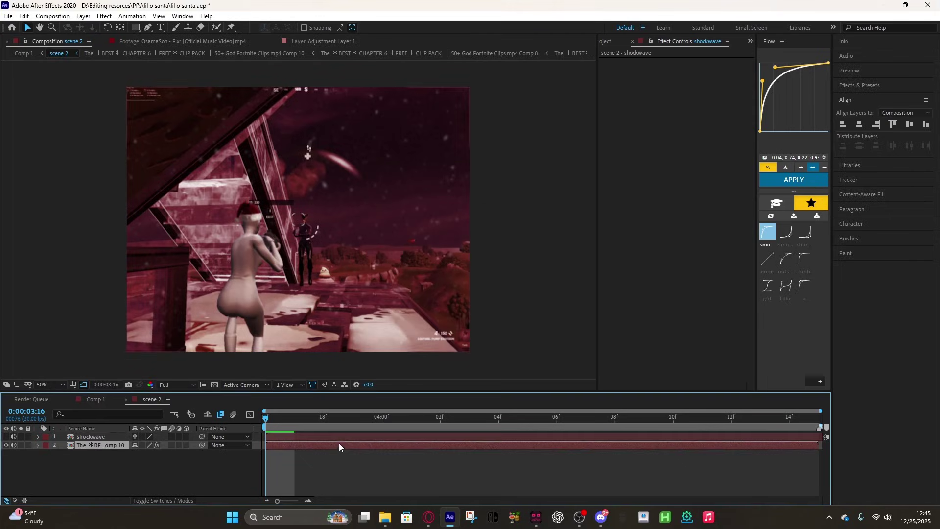
{"action": "left_click", "coordinate": [299, 436]}
{"action": "left_click", "coordinate": [299, 445]}
{"action": "left_click", "coordinate": [301, 435]}
{"action": "left_click", "coordinate": [300, 445]}
{"action": "key", "text": "ctrl+shift+a"}
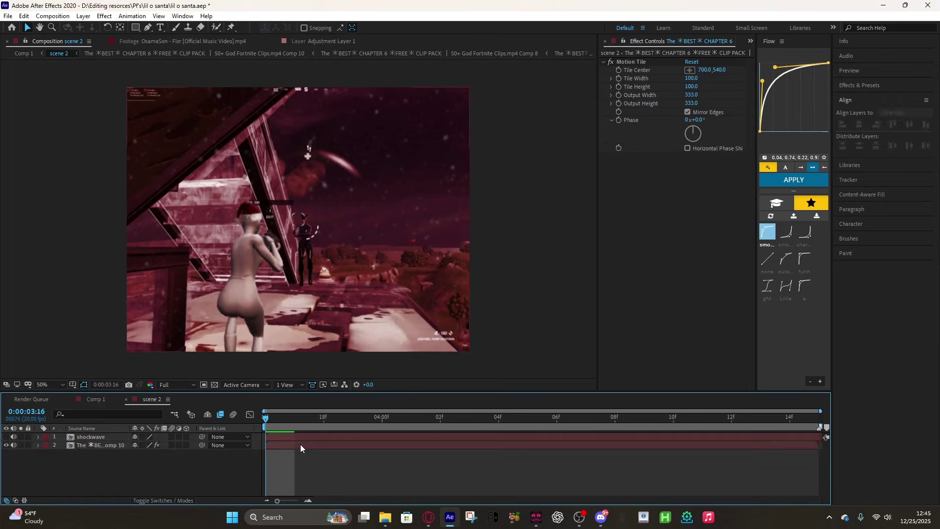
{"action": "left_click", "coordinate": [302, 436]}
{"action": "left_click", "coordinate": [301, 446]}
{"action": "left_click", "coordinate": [302, 436]}
- Add a new adjustment layer directly above the gameplay clip and below the shockwave pre-comp
{"action": "left_click", "coordinate": [295, 447]}
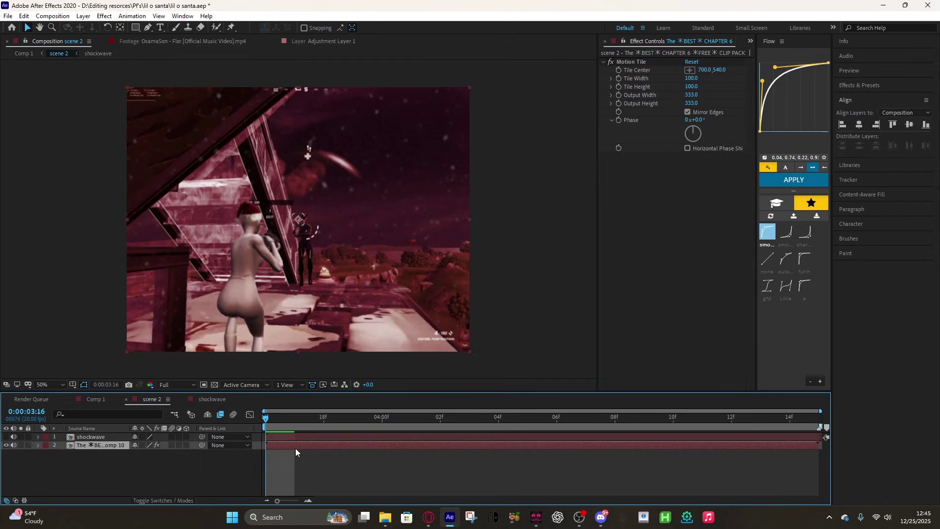
{"action": "key", "text": "ctrl+alt+y"}
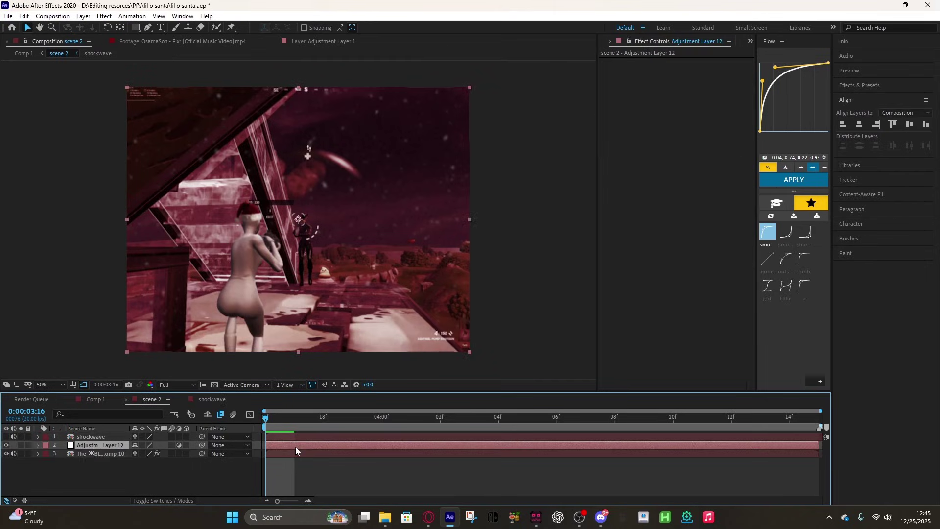
{"action": "left_click", "coordinate": [301, 454]}
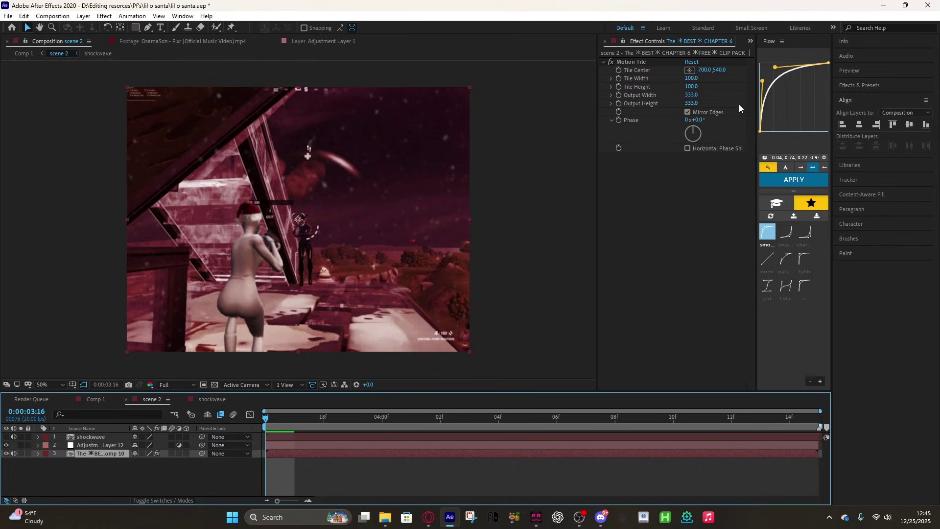
- Apply Displacement Map to the adjustment layer with Max Horizontal Displacement 25 and Max Vertical Displacement 15
{"action": "left_click", "coordinate": [313, 445]}
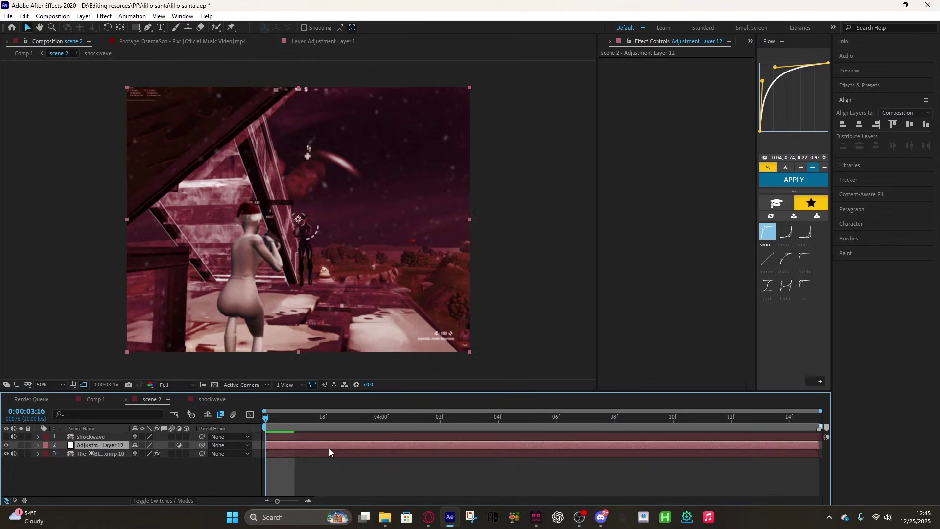
{"action": "key", "text": "ctrl+space"}
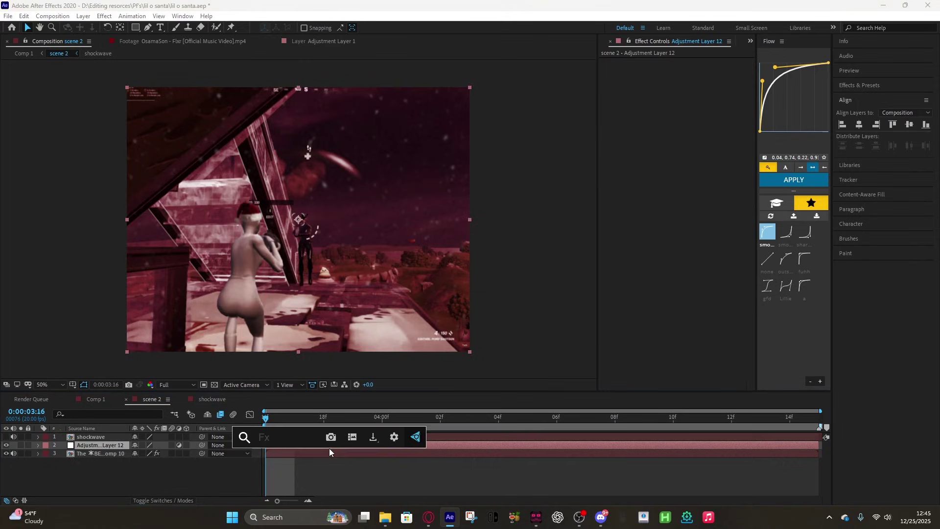
{"action": "type", "text": "disp"}
{"action": "left_click", "coordinate": [307, 412]}
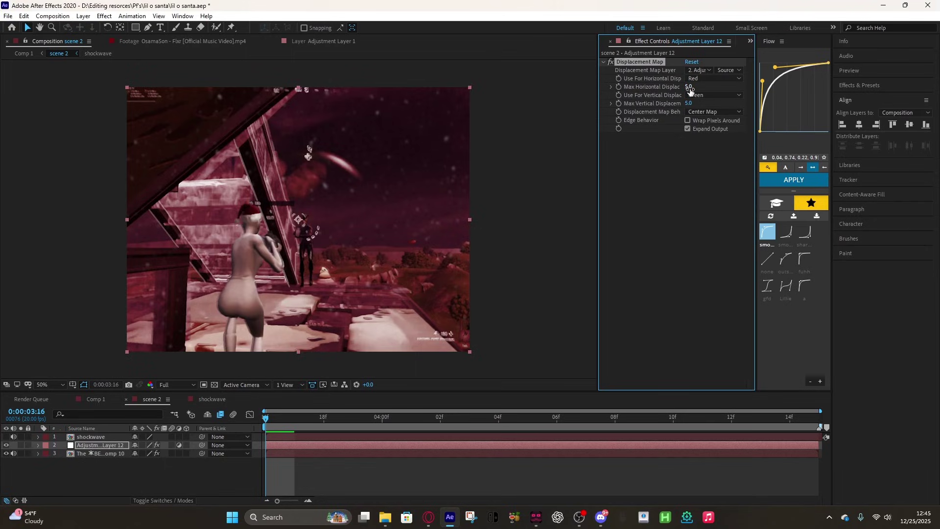
{"action": "type", "text": "25"}
{"action": "key", "text": "Return"}
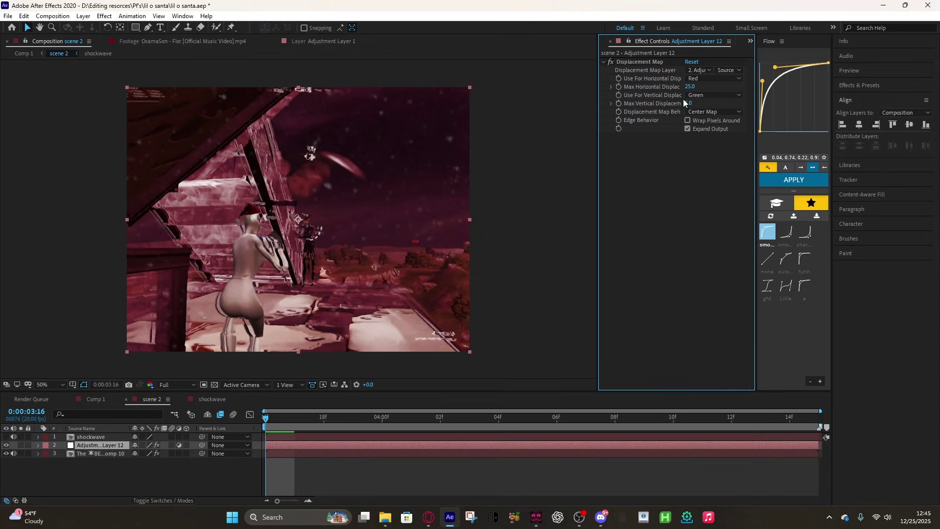
{"action": "type", "text": "15"}
{"action": "key", "text": "Return"}
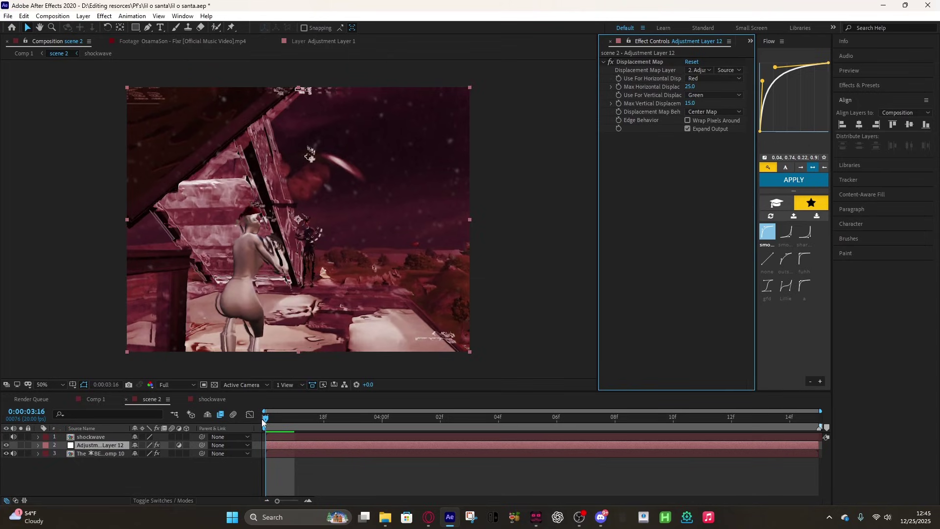
- Preview the distortion and set the Displacement Map Layer to the shockwave pre-comp
{"action": "left_click_drag", "start_coordinate": [262, 419], "coordinate": [298, 431]}
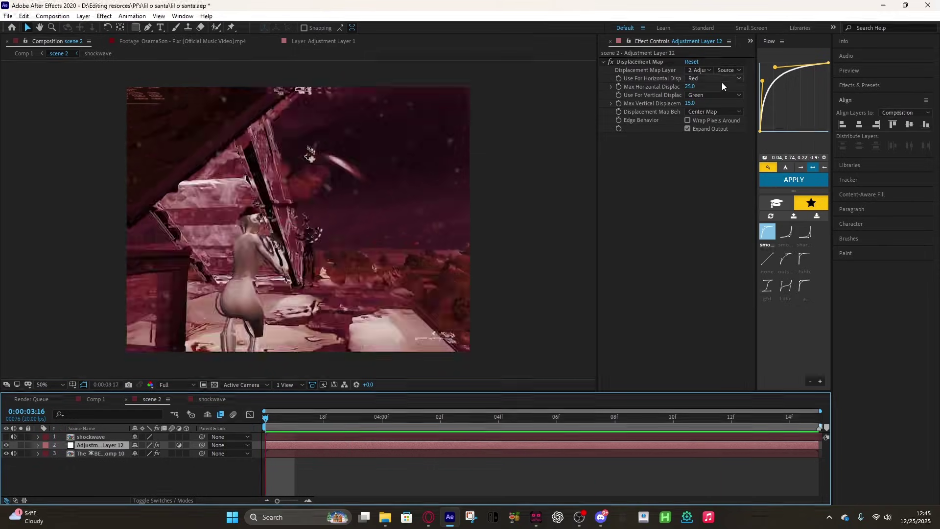
{"action": "left_click", "coordinate": [701, 71]}
{"action": "left_click", "coordinate": [701, 70]}
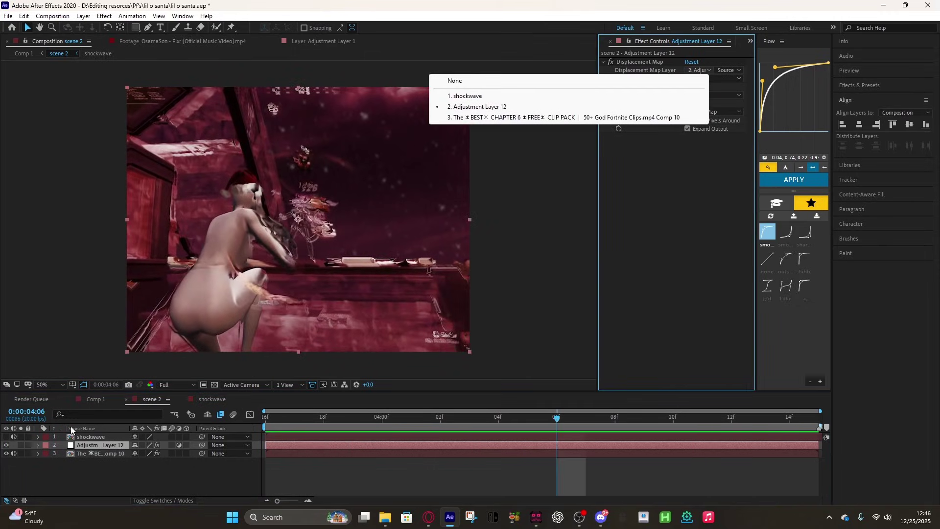
{"action": "left_click", "coordinate": [479, 96]}
{"action": "key", "text": "space"}
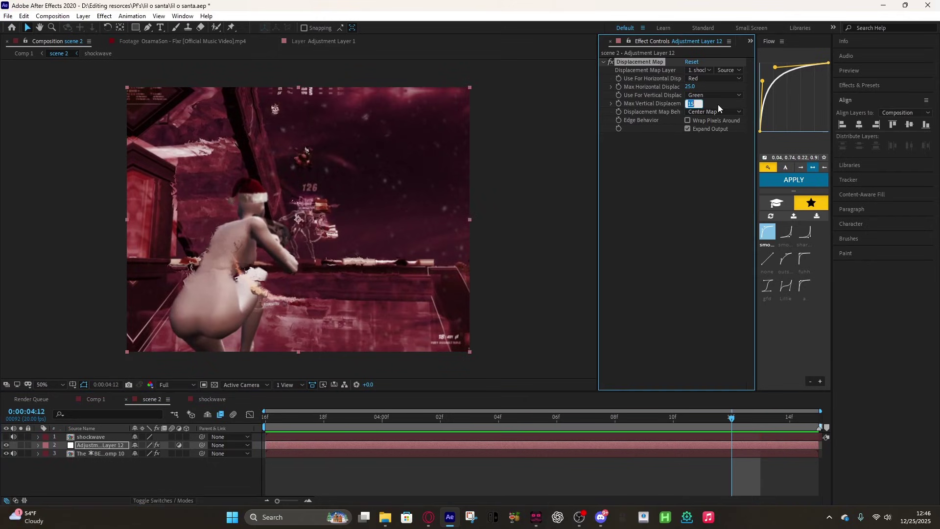
- Set Max Vertical Displacement to 25 and preview the distortion from the start of the clip
{"action": "left_click", "coordinate": [720, 105]}
{"action": "left_click_drag", "start_coordinate": [732, 420], "coordinate": [265, 420]}
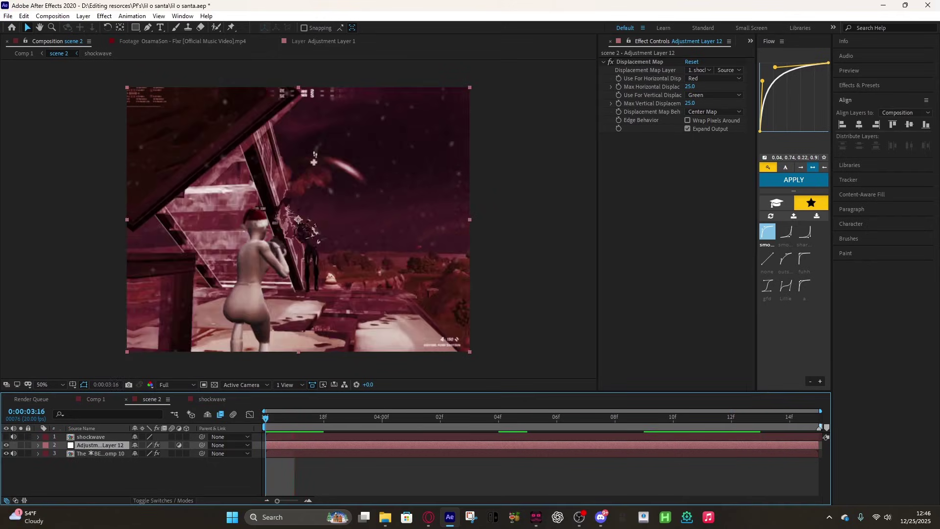
{"action": "key", "text": "space"}
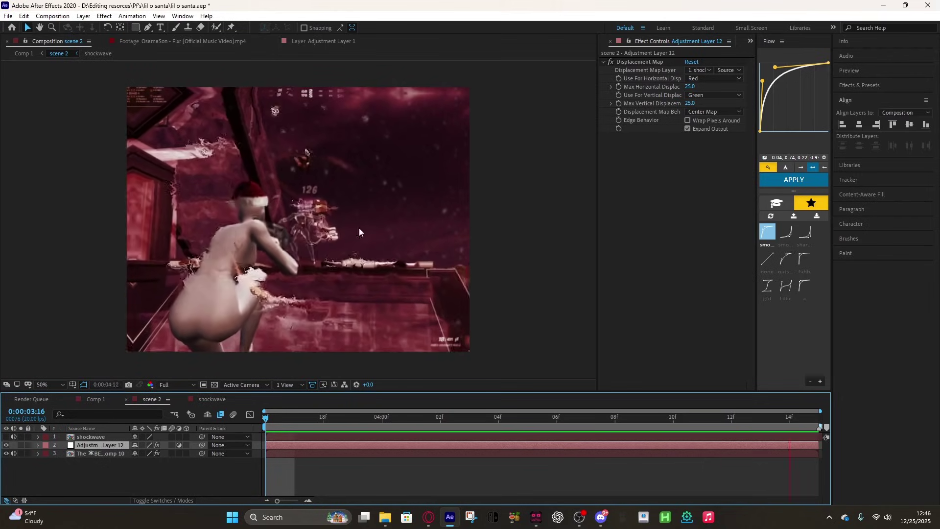
{"action": "key", "text": "space"}
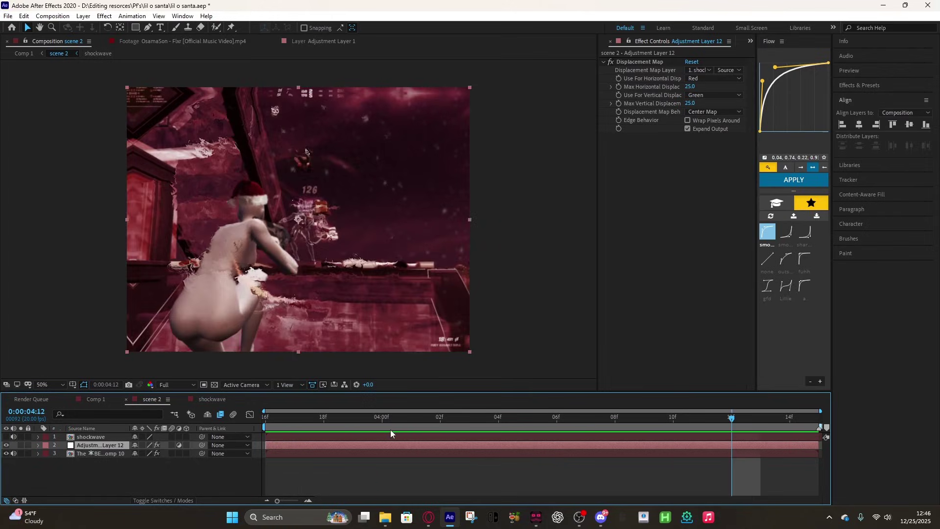
- Inside the shockwave pre-comp, scale Shockwave 1.mp4 to 145%, and preview the result in scene 2
{"action": "double_click", "coordinate": [388, 436]}
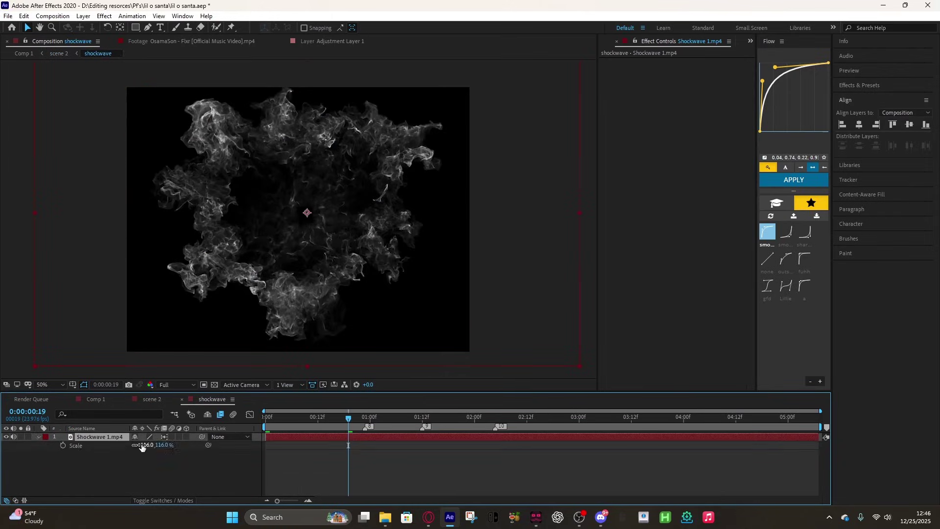
{"action": "left_click_drag", "start_coordinate": [146, 445], "coordinate": [162, 445]}
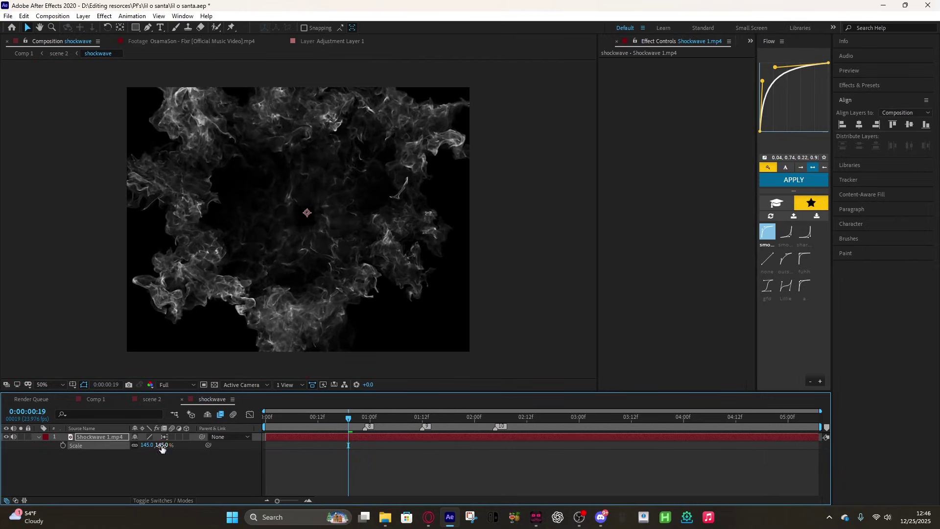
{"action": "left_click", "coordinate": [150, 399]}
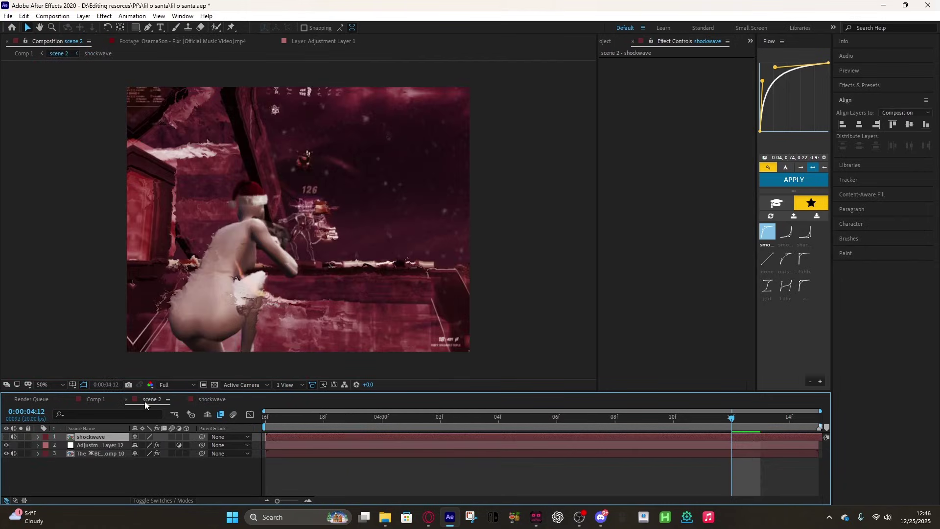
{"action": "key", "text": "space"}
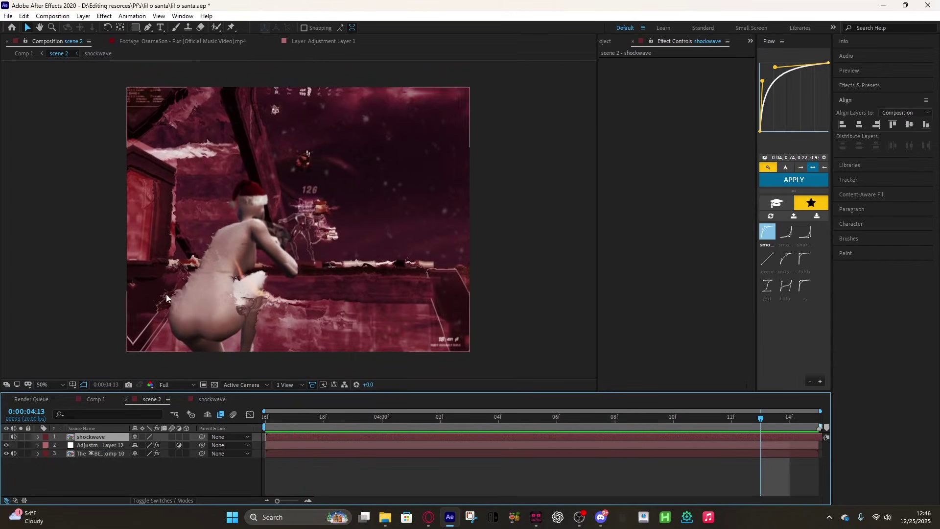
{"action": "key", "text": "v"}
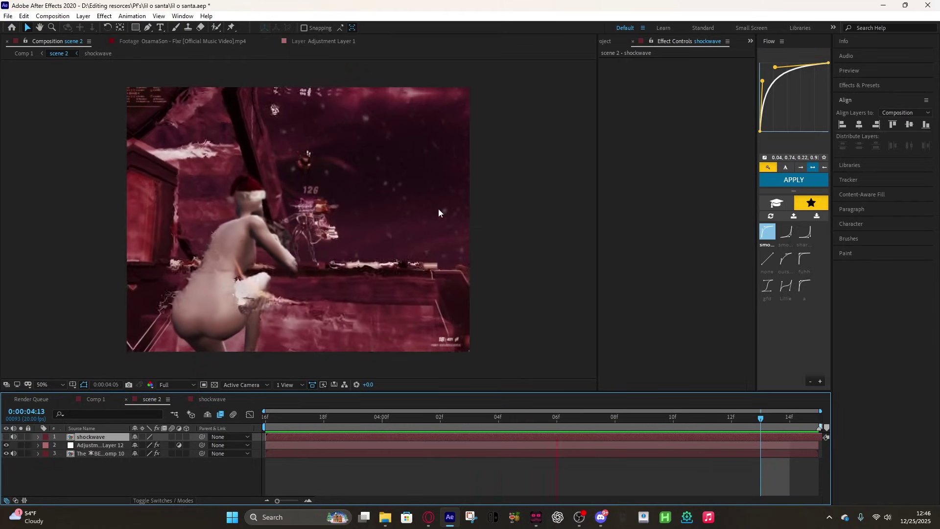
- Apply the Motion Tile effect to the Shockwave 1.mp4 layer inside the shockwave pre-comp
{"action": "left_click", "coordinate": [212, 399]}
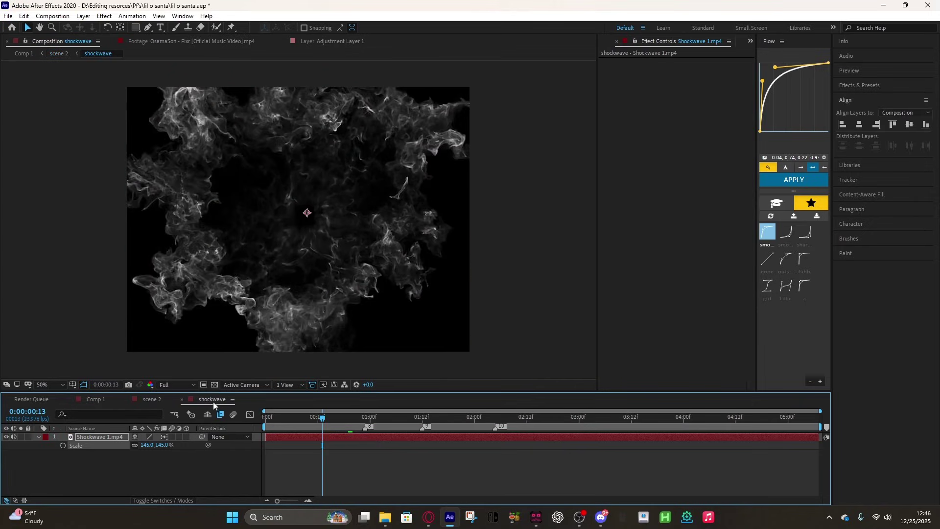
{"action": "left_click", "coordinate": [367, 437]}
{"action": "key", "text": "ctrl+space"}
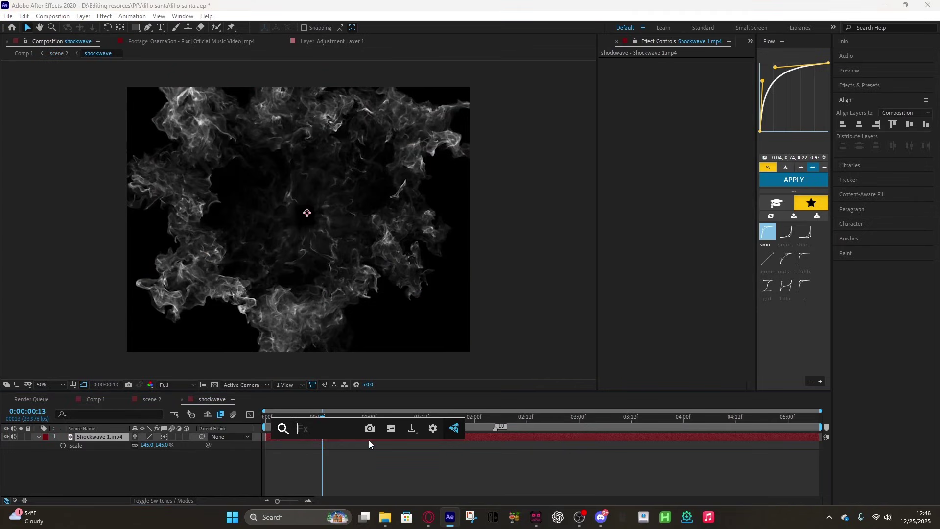
{"action": "type", "text": "motion"}
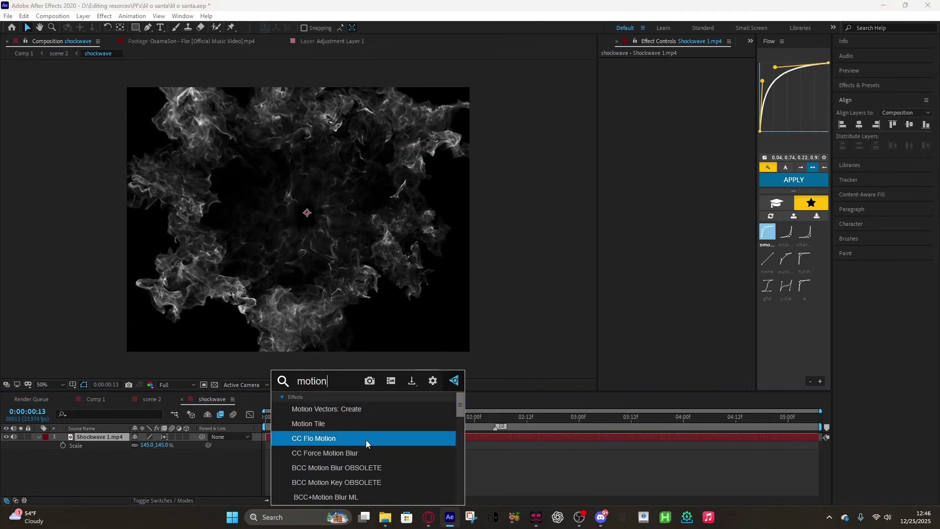
{"action": "left_click", "coordinate": [363, 423]}
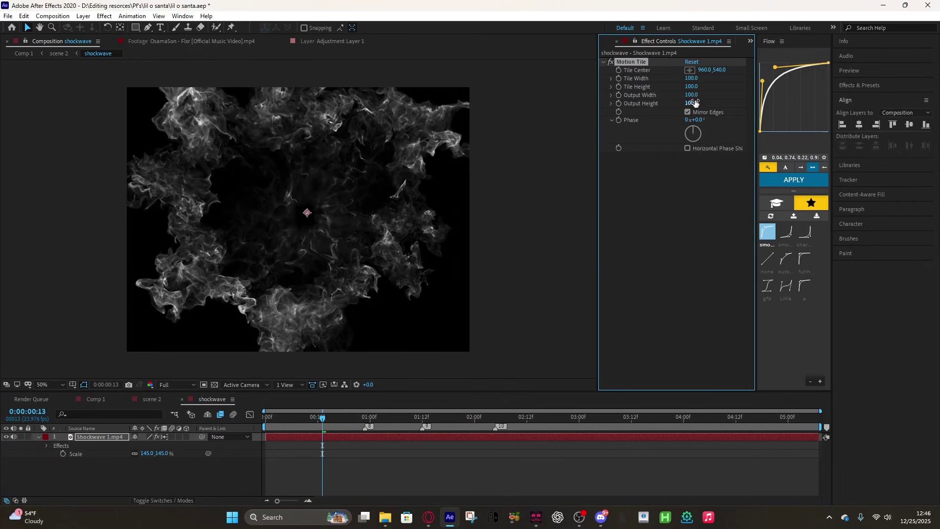
- Set the Motion Tile Output Width and Output Height to 333 on Shockwave 1.mp4, and return to the scene 2 composition
{"action": "type", "text": "333"}
{"action": "left_click", "coordinate": [178, 481]}
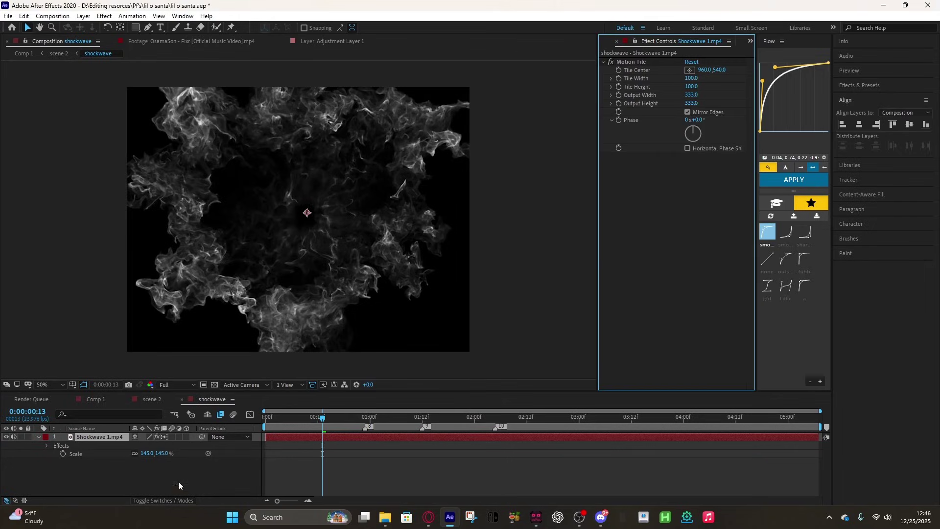
{"action": "left_click", "coordinate": [151, 400]}
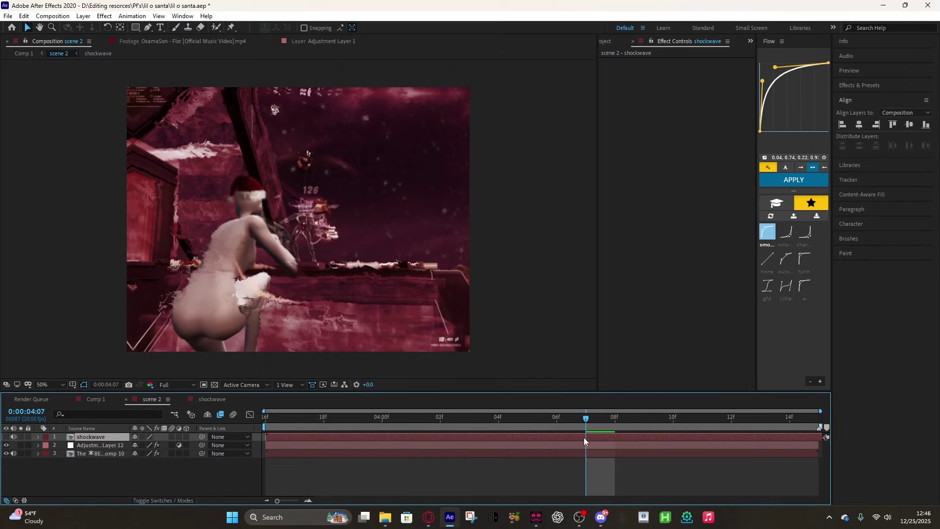
- Preview the tiled shockwave distortion in scene 2 and inspect the footage up close
{"action": "left_click_drag", "start_coordinate": [586, 419], "coordinate": [440, 420]}
{"action": "left_click", "coordinate": [468, 443]}
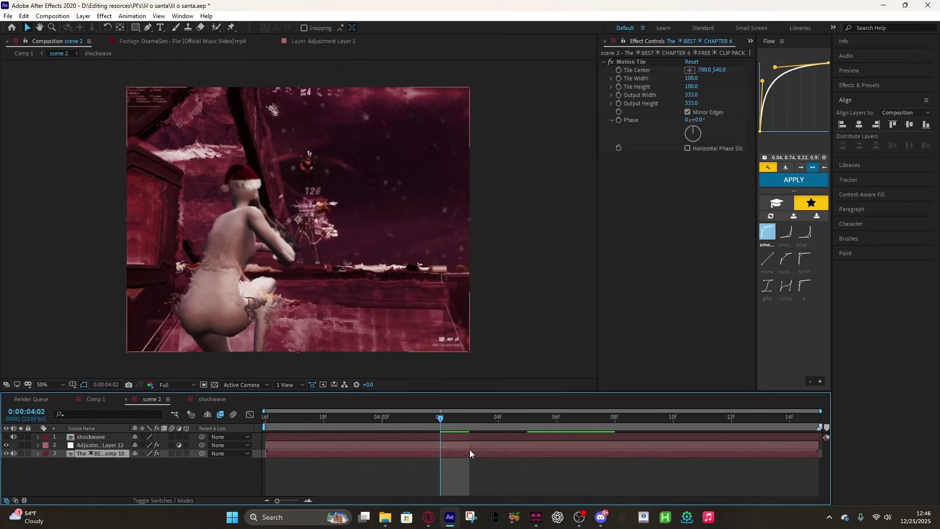
{"action": "key", "text": "space"}
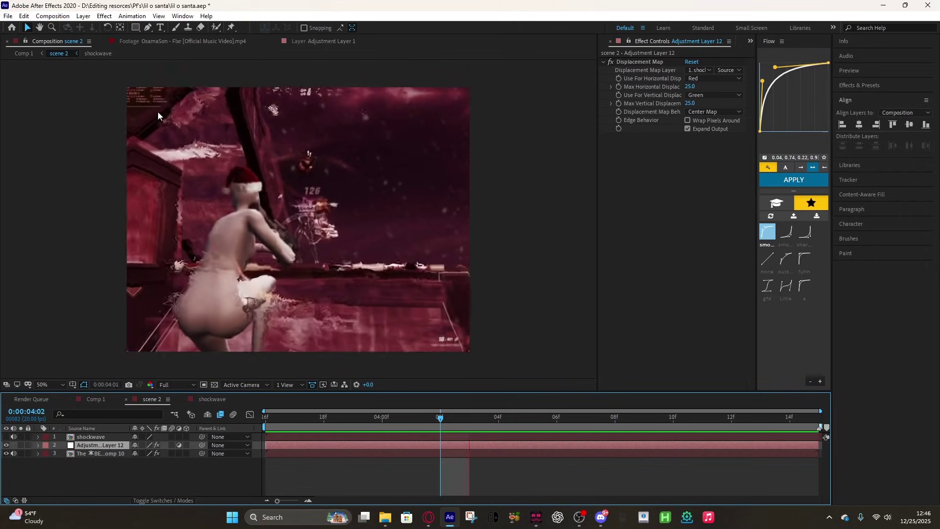
{"action": "scroll", "coordinate": [116, 140], "scroll_direction": "down", "scroll_amount": 2}
{"action": "scroll", "coordinate": [134, 129], "scroll_direction": "up", "scroll_amount": 4}
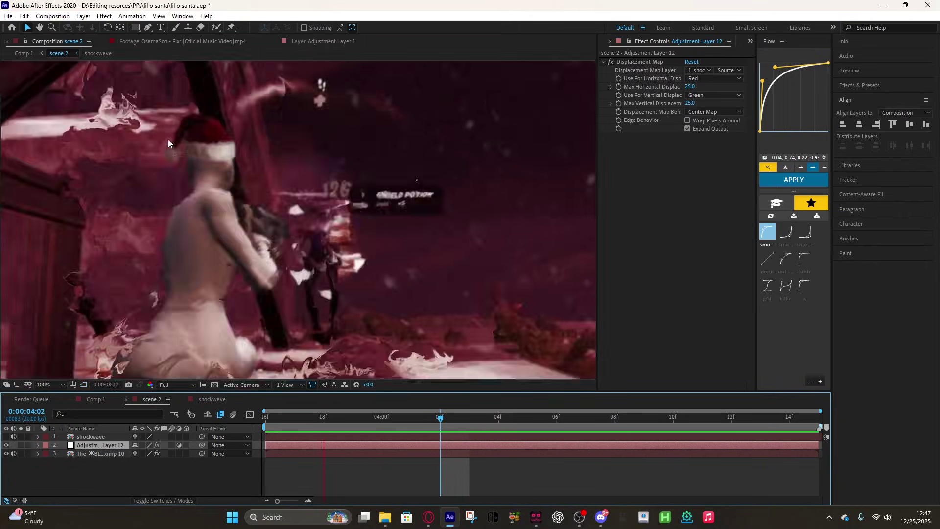
{"action": "scroll", "coordinate": [445, 366], "scroll_direction": "down", "scroll_amount": 2}
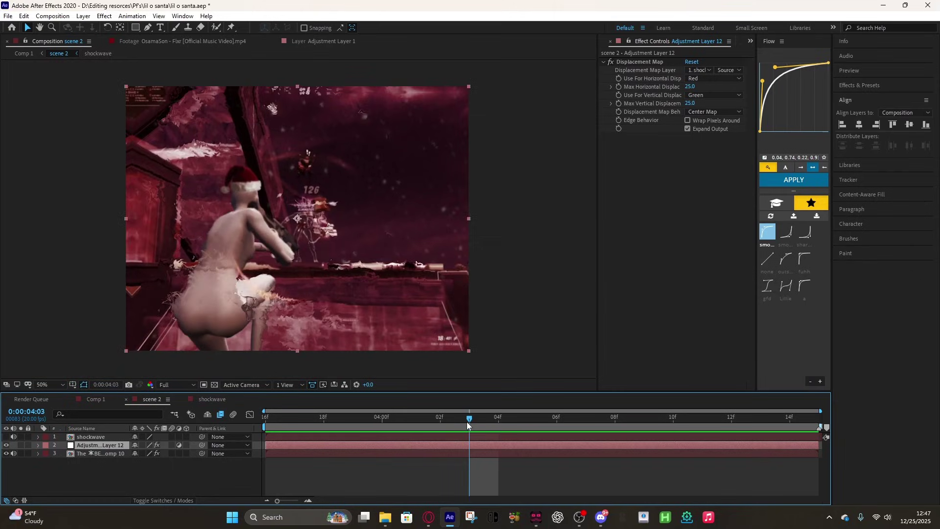
{"action": "key", "text": "space"}
- Add a new adjustment layer above the shockwave layer in scene 2 and apply the Transform effect to it
{"action": "left_click", "coordinate": [362, 436]}
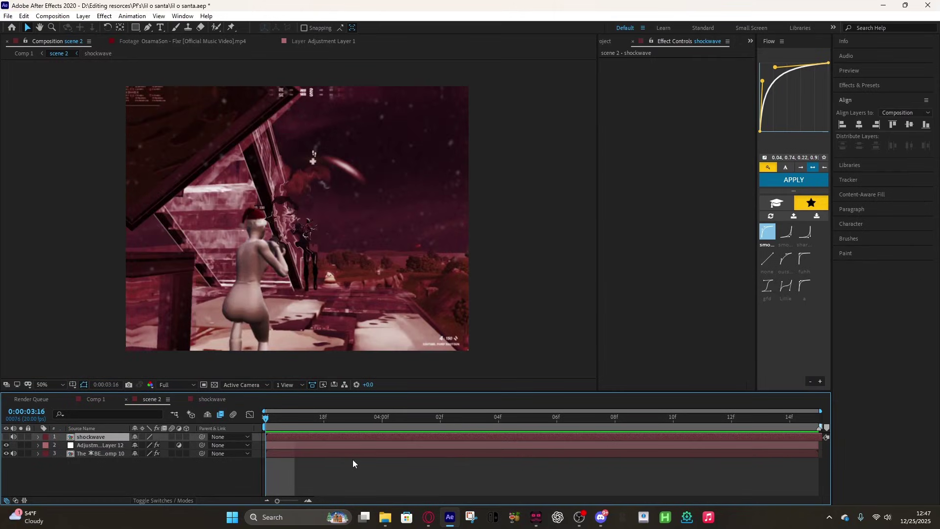
{"action": "key", "text": "ctrl+alt+y"}
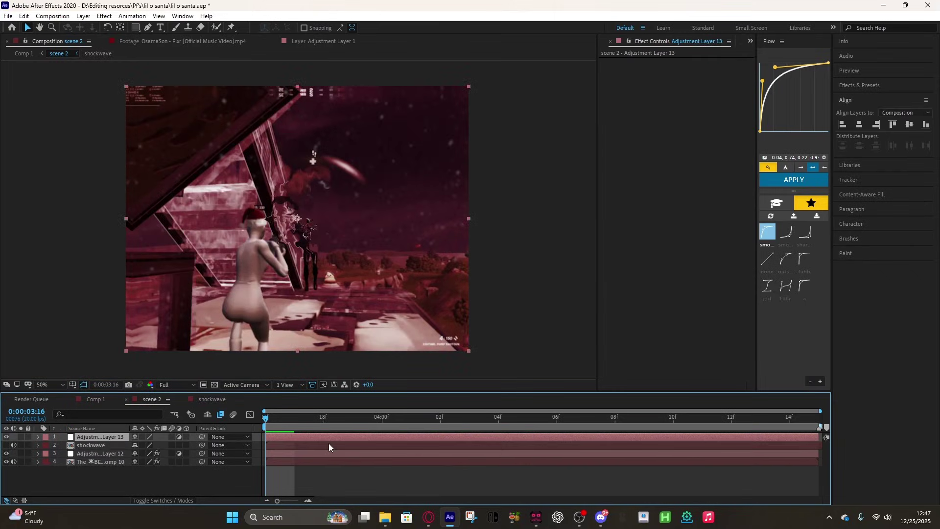
{"action": "key", "text": "ctrl+space"}
{"action": "type", "text": "tra"}
{"action": "left_click", "coordinate": [295, 410]}
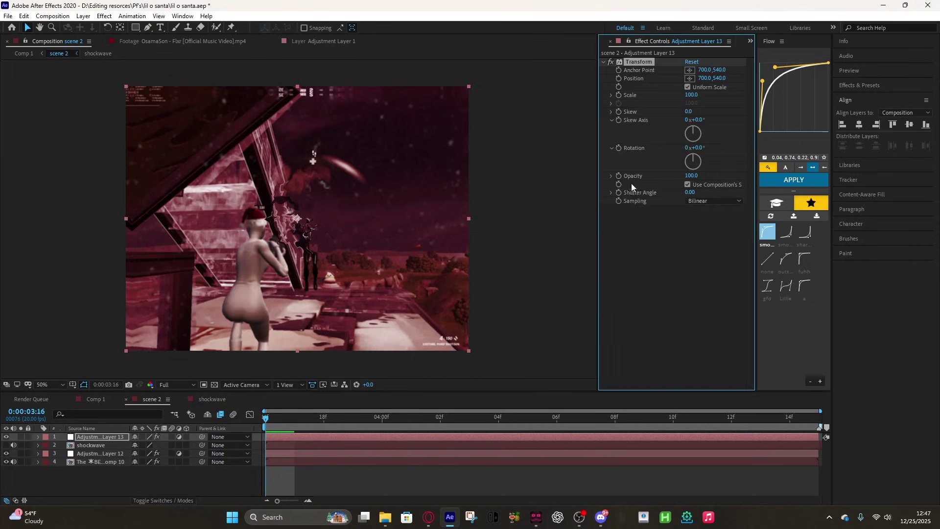
- Set the Transform Scale to 106 and Position to 687, 531, preview the result, and save the project
{"action": "left_click_drag", "start_coordinate": [689, 96], "coordinate": [713, 85]}
{"action": "key", "text": "space"}
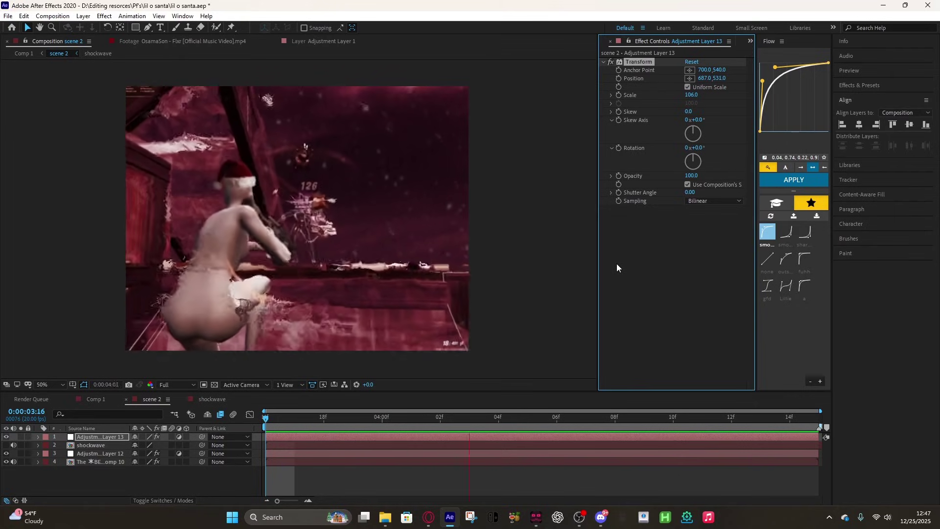
{"action": "key", "text": "ctrl+s"}
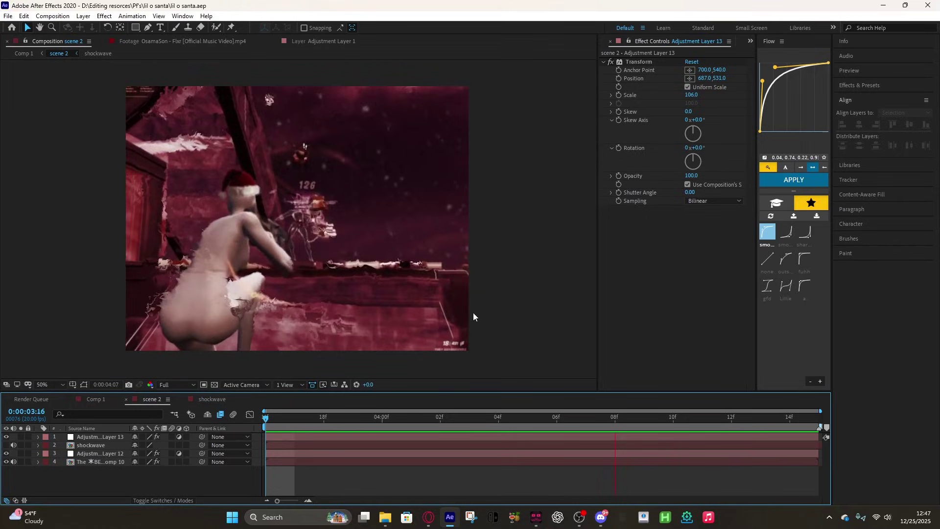
- Inside the shockwave pre-comp, apply a Flow easing curve beginning 0.31, 0.46, 0.21 to the Shockwave 1.mp4 time-remap keyframes
{"action": "left_click", "coordinate": [352, 445]}
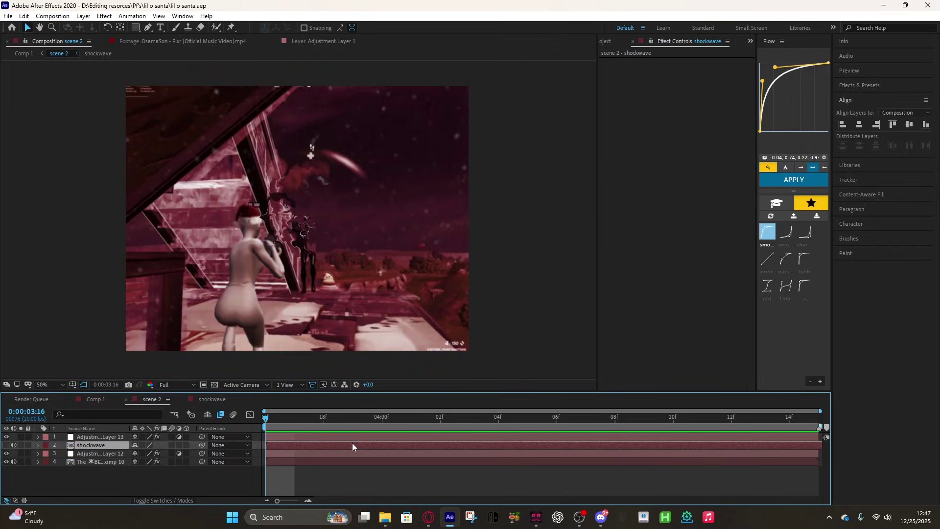
{"action": "double_click", "coordinate": [353, 445]}
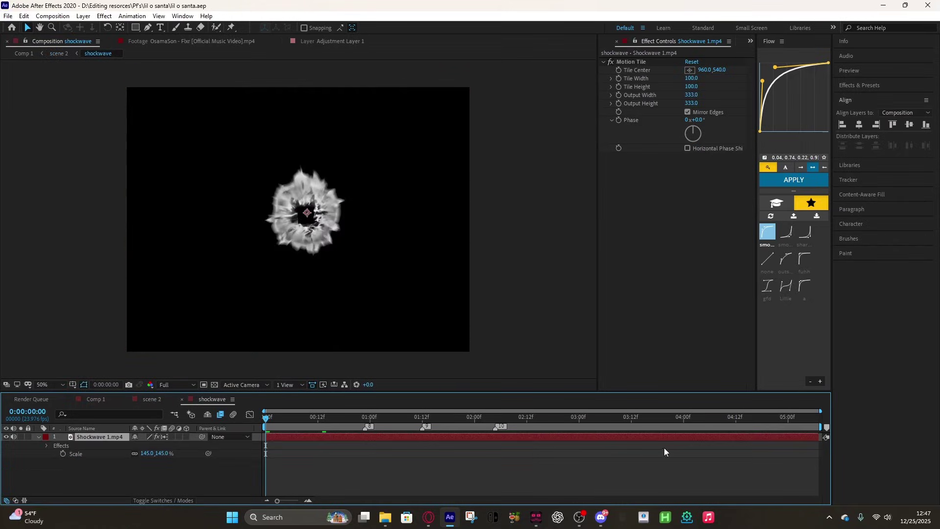
{"action": "left_click_drag", "start_coordinate": [265, 419], "coordinate": [344, 427]}
{"action": "left_click_drag", "start_coordinate": [379, 458], "coordinate": [262, 442]}
{"action": "left_click", "coordinate": [810, 184]}
{"action": "left_click", "coordinate": [151, 398]}
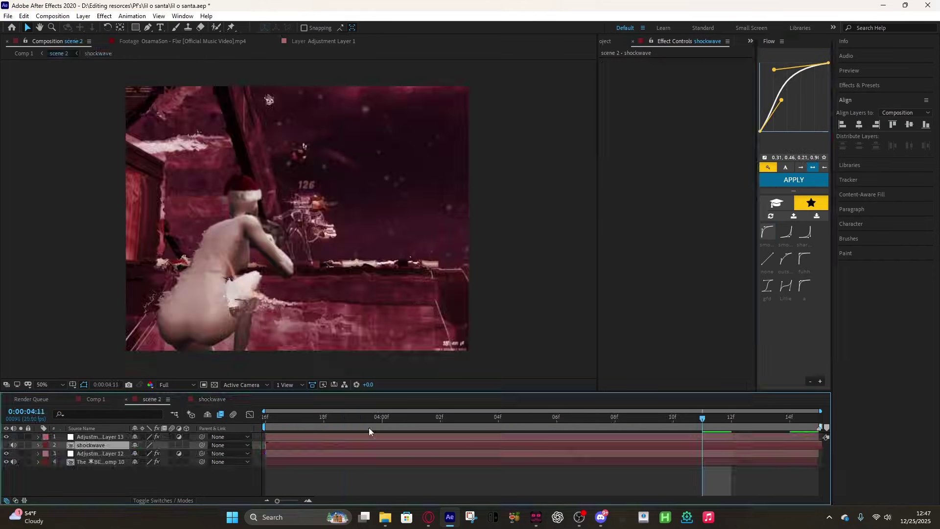
- Preview the re-eased shockwave distortion from the start of scene 2 and select the Transform adjustment layer
{"action": "left_click_drag", "start_coordinate": [701, 418], "coordinate": [127, 413]}
{"action": "key", "text": "space"}
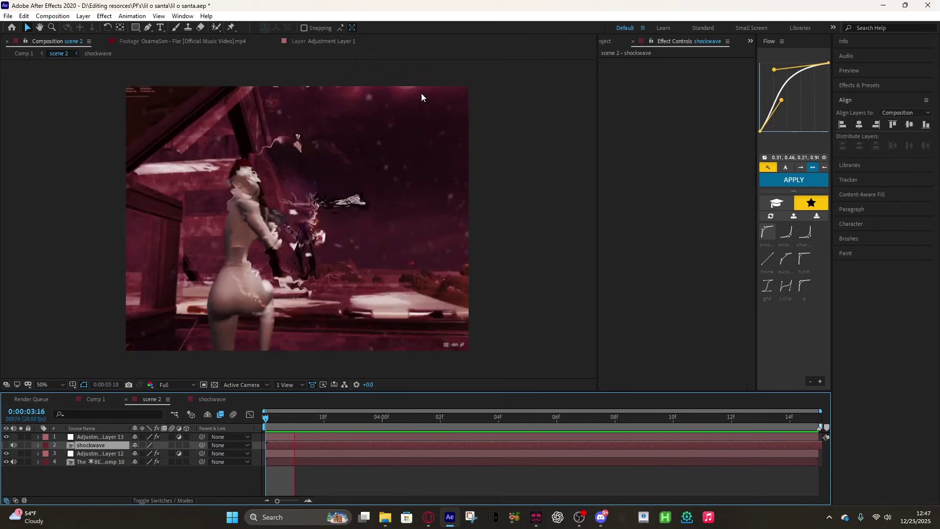
{"action": "key", "text": "space"}
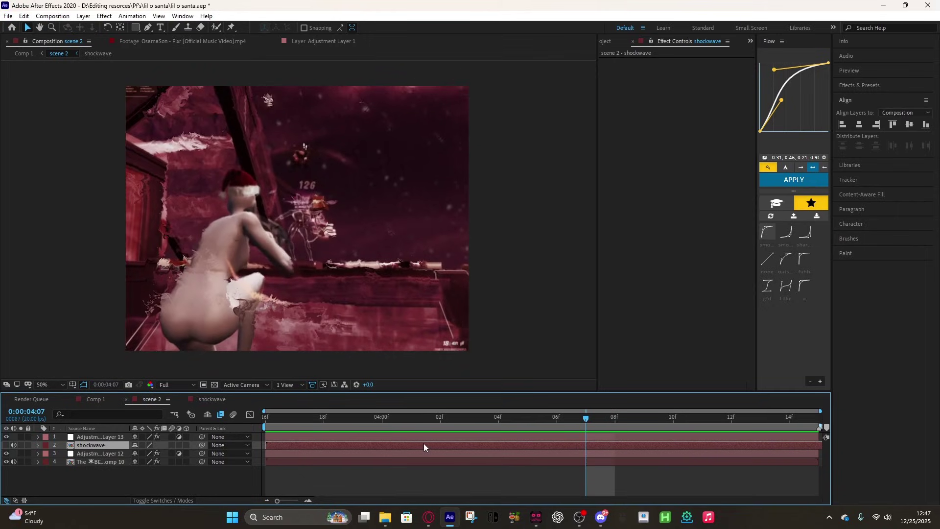
{"action": "left_click", "coordinate": [425, 437]}
{"action": "left_click", "coordinate": [430, 444]}
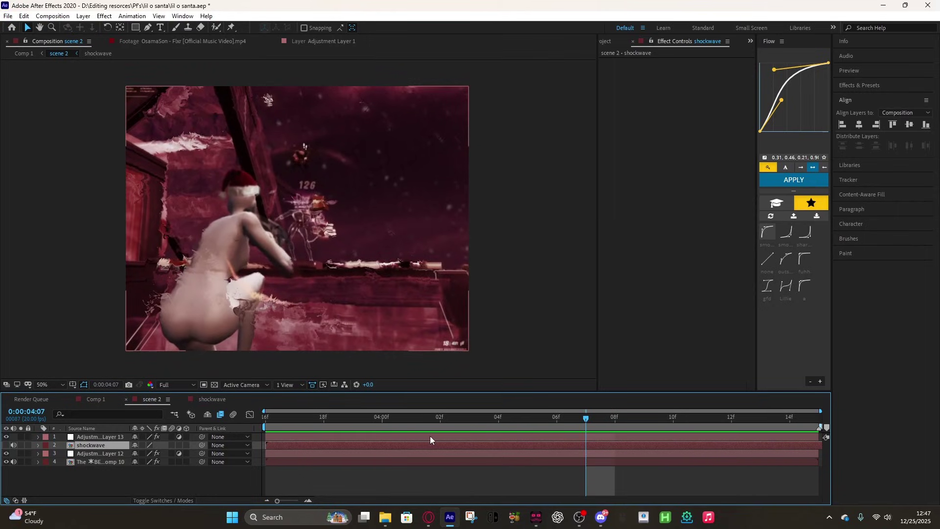
{"action": "left_click", "coordinate": [428, 436]}
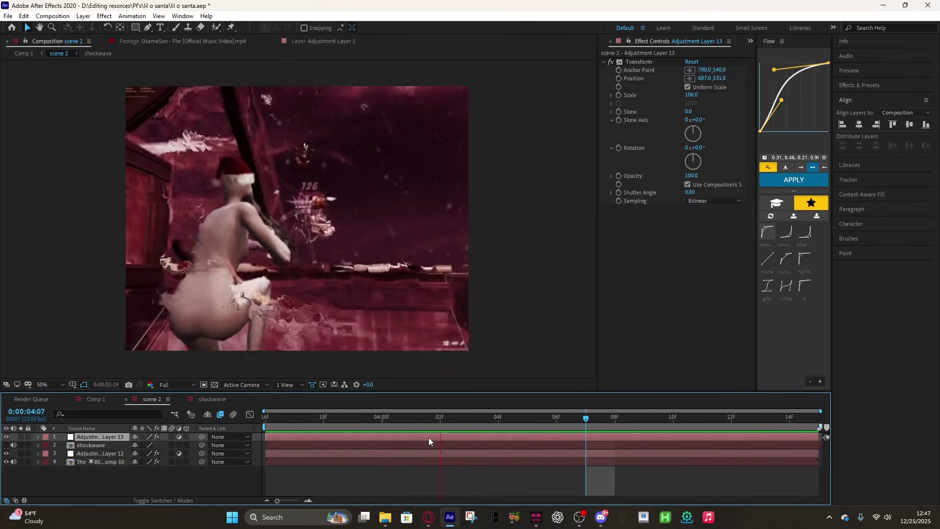